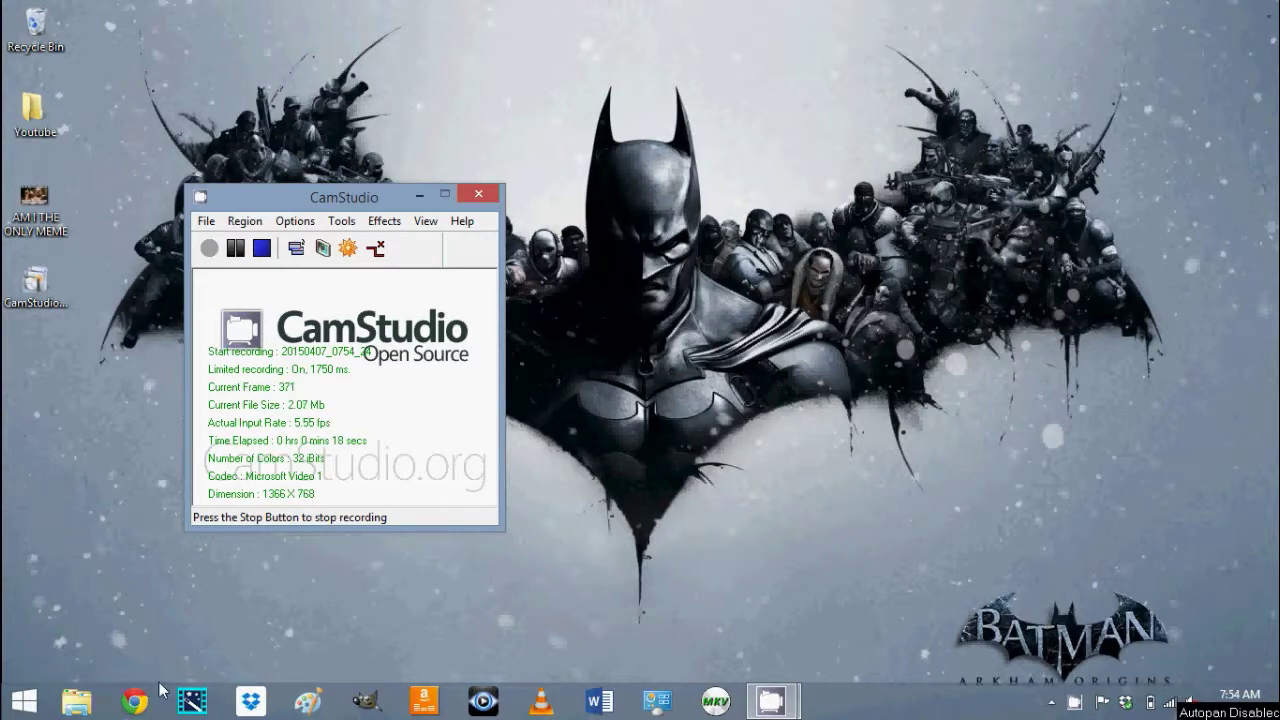
In File Explorer, open Youtube > Thumbs and play the Video End Slate video
{"action": "left_click", "coordinate": [83, 708]}
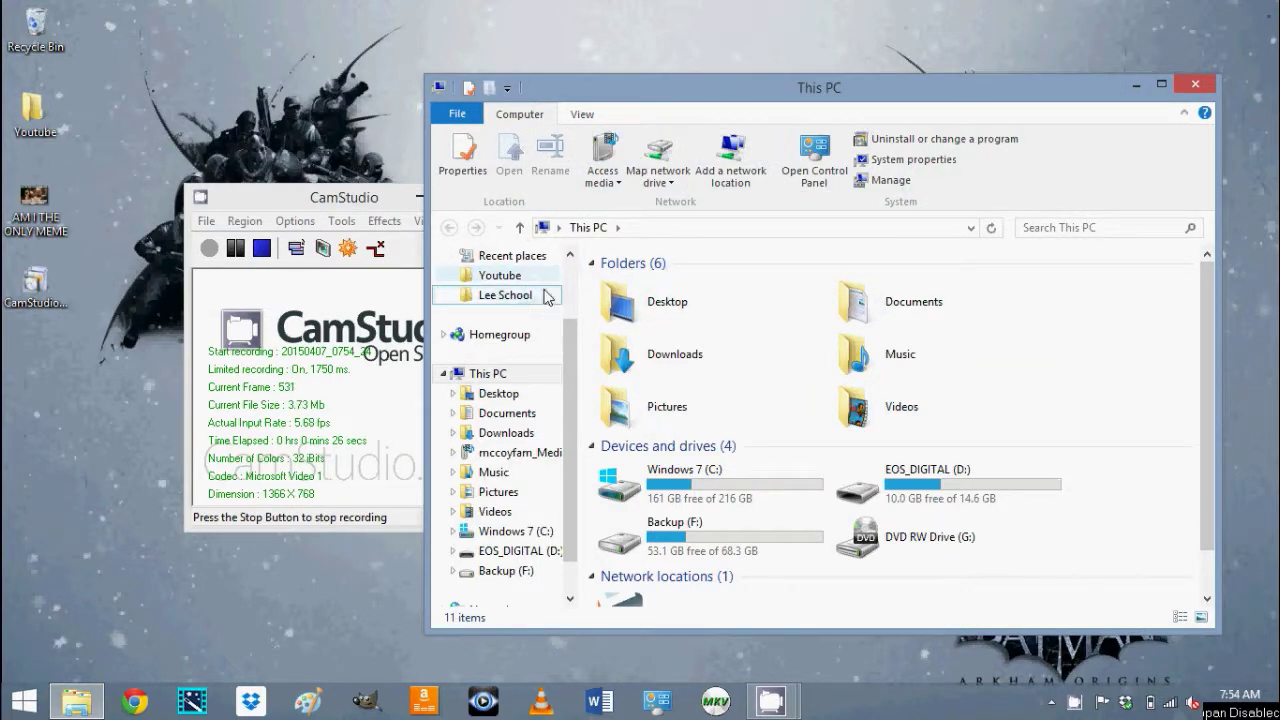
{"action": "left_click", "coordinate": [500, 275]}
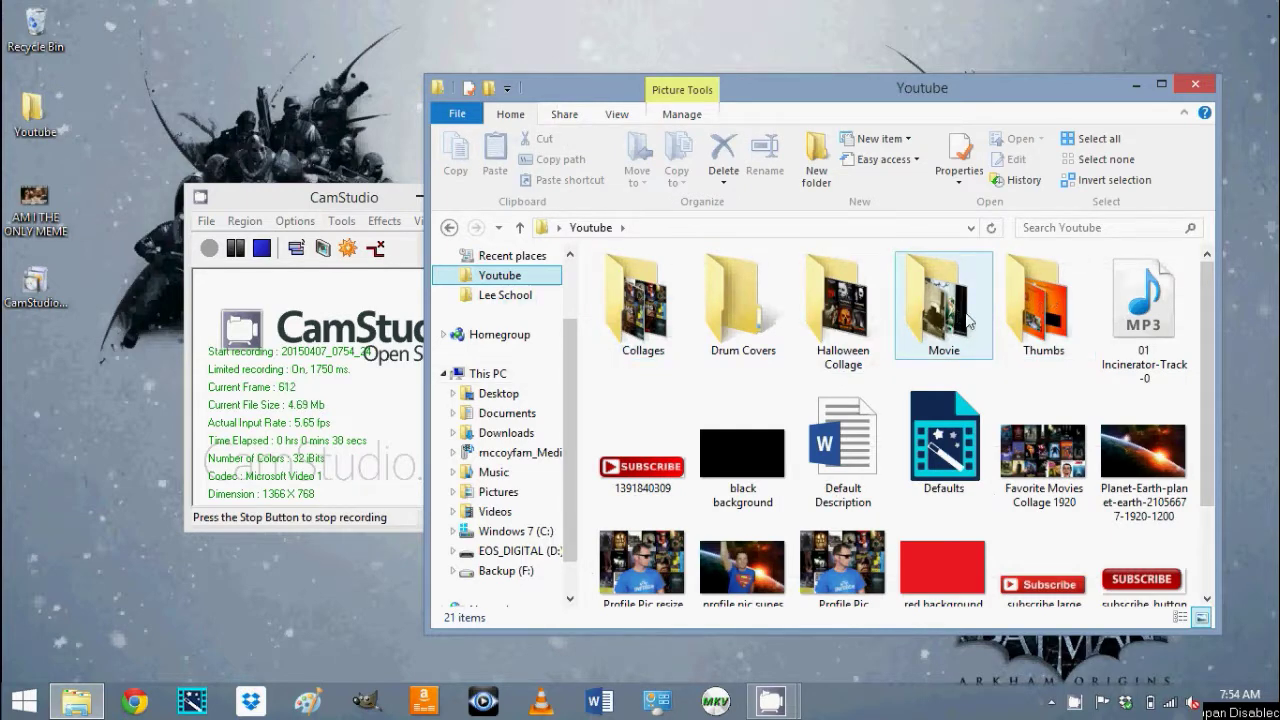
{"action": "double_click", "coordinate": [1035, 316]}
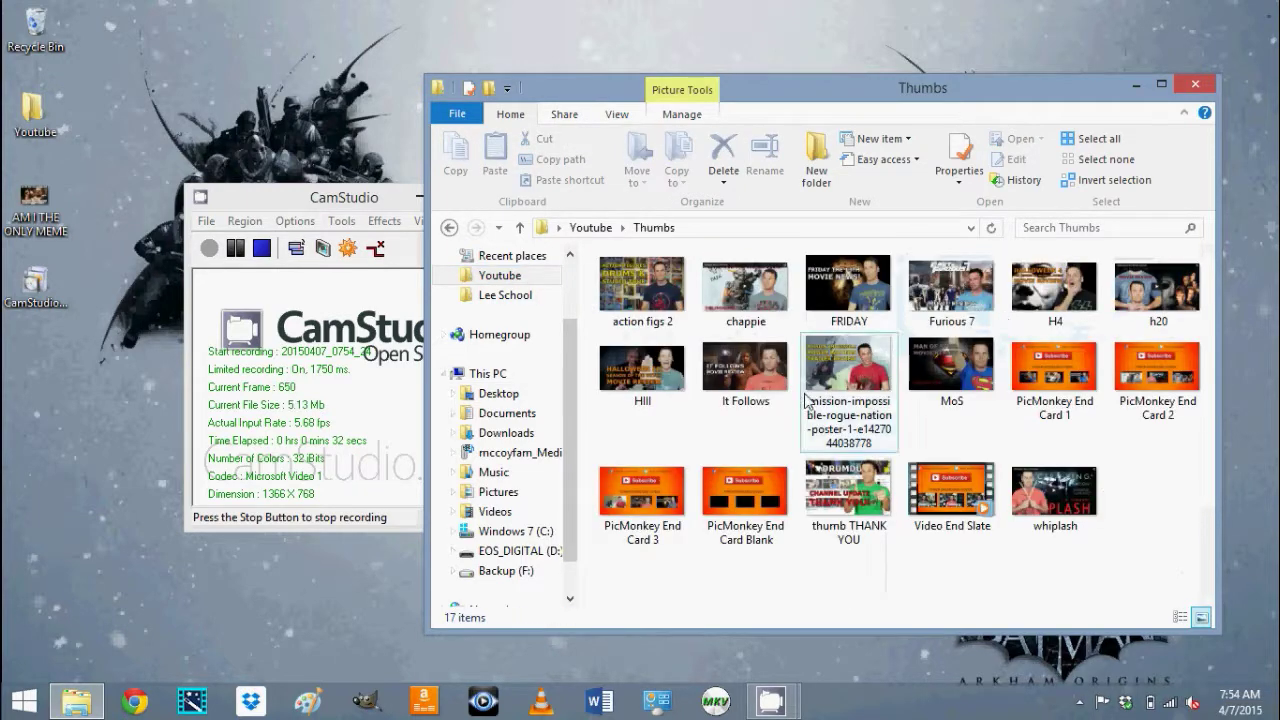
{"action": "double_click", "coordinate": [937, 499]}
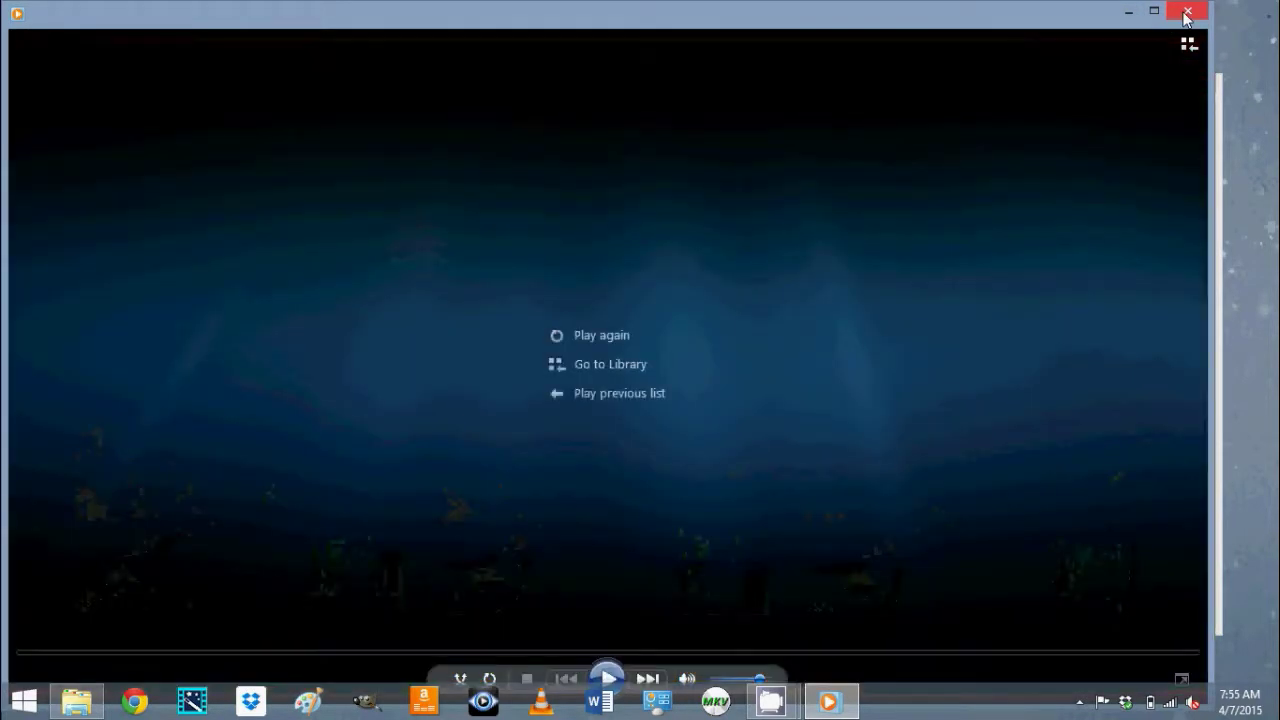
Close Windows Media Player and the Thumbs folder window after watching the end slate
{"action": "left_click", "coordinate": [1187, 14]}
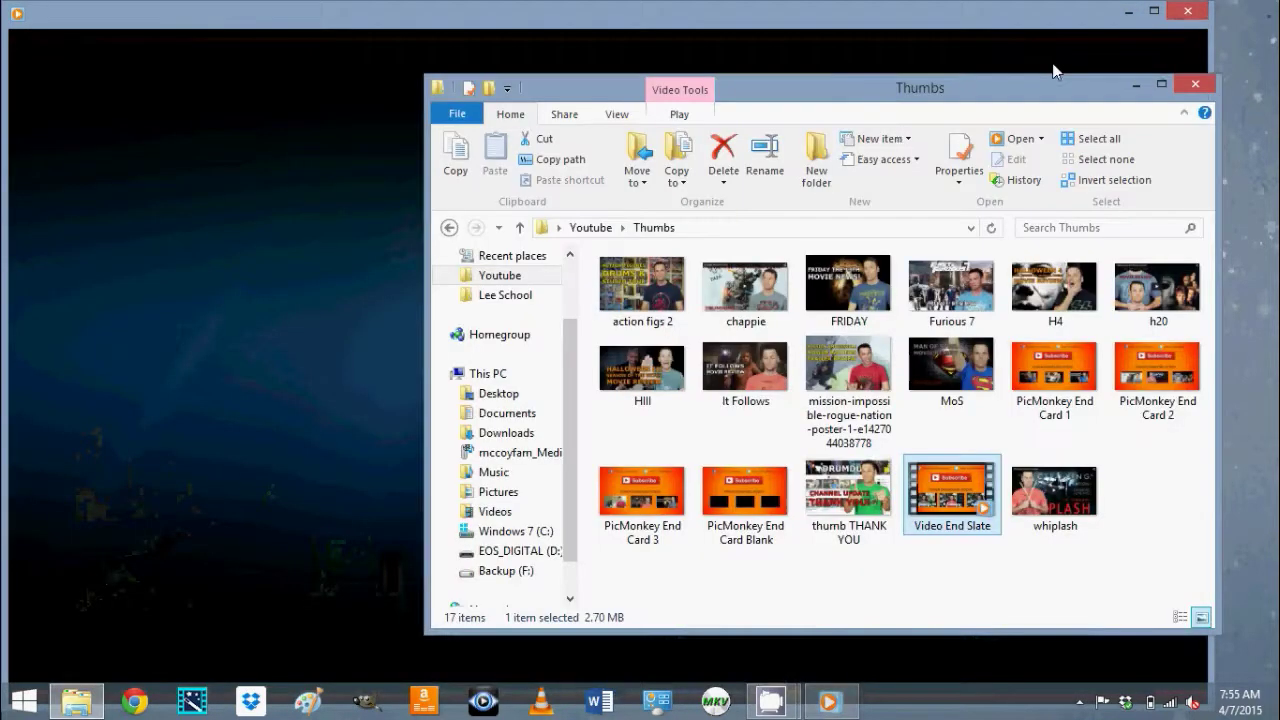
{"action": "left_click", "coordinate": [1189, 87]}
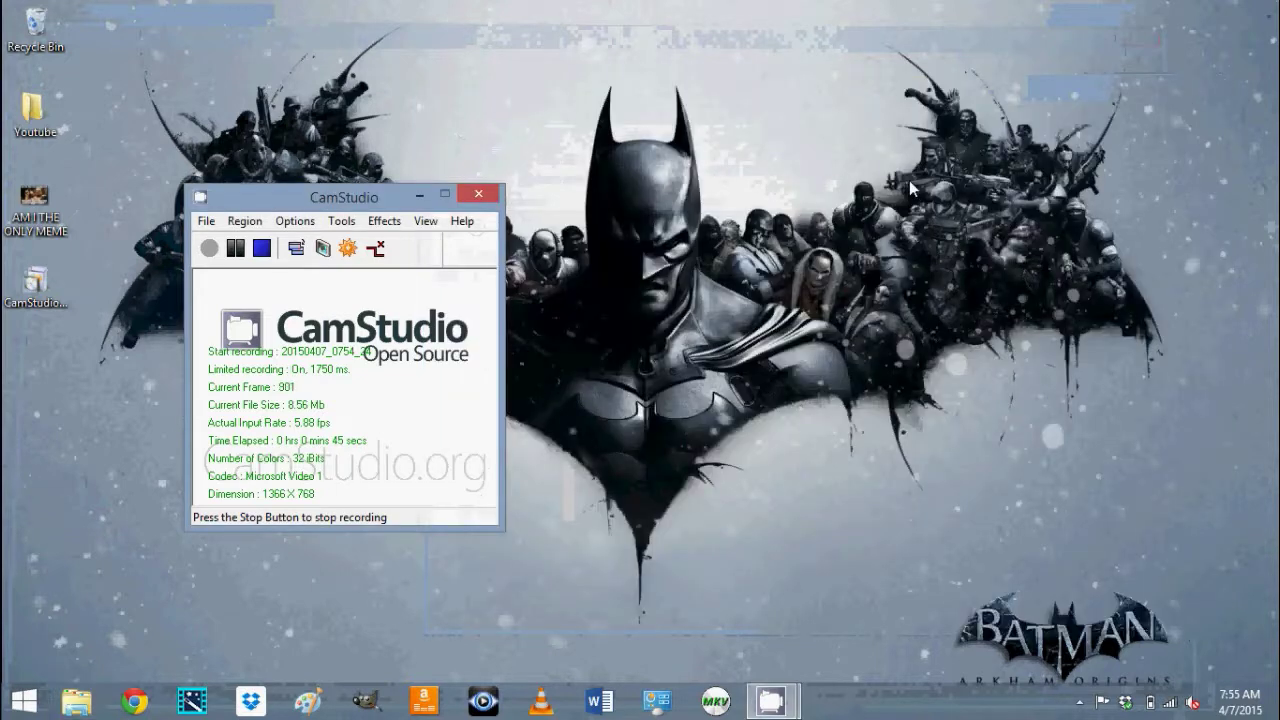
Launch Wondershare Video Editor from the taskbar and choose Full Feature Mode
{"action": "left_click", "coordinate": [192, 701]}
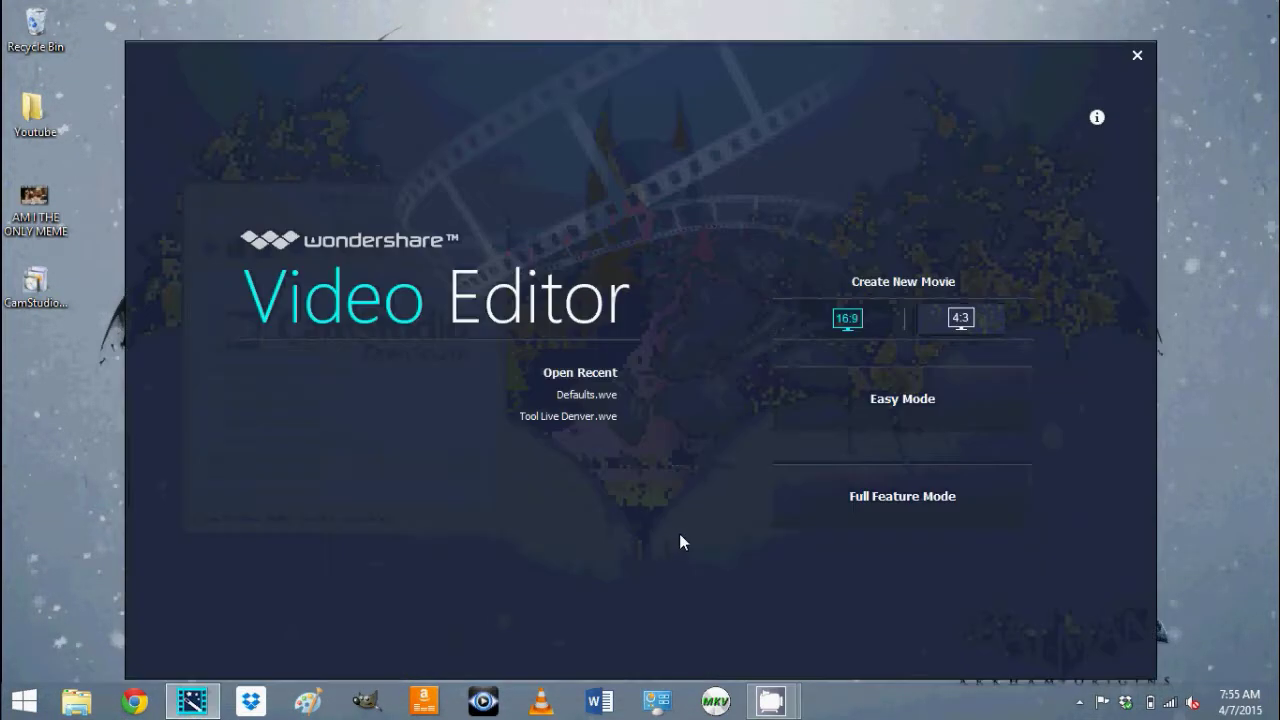
{"action": "left_click", "coordinate": [873, 497]}
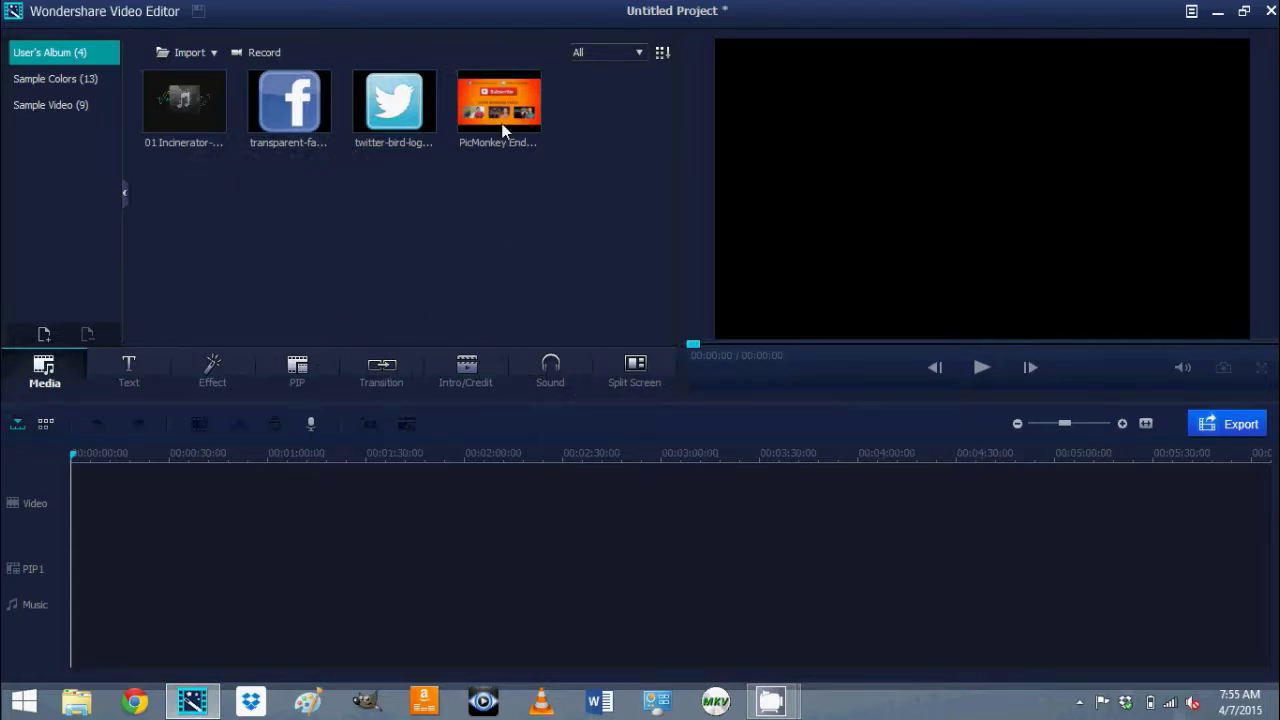
Import the Drum Cover, Insurgent Movie Review and Man of Steel Movie Review videos
{"action": "left_click", "coordinate": [182, 54]}
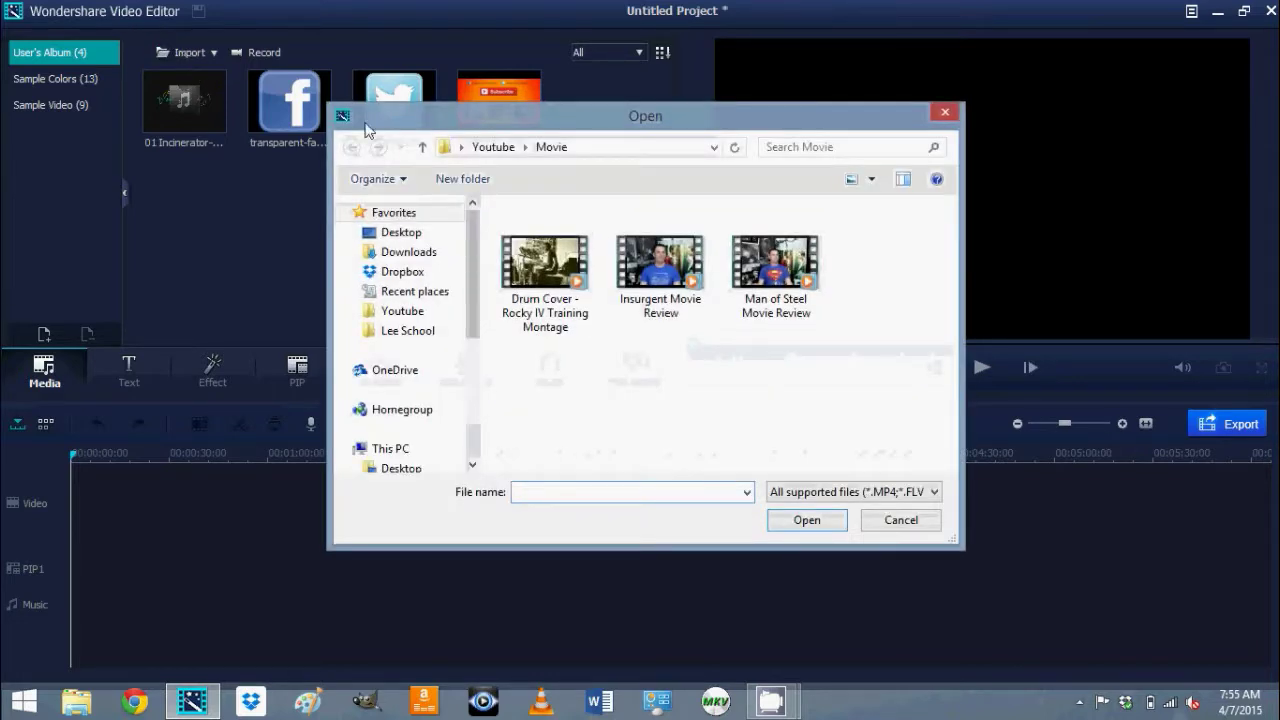
{"action": "left_click", "coordinate": [556, 266]}
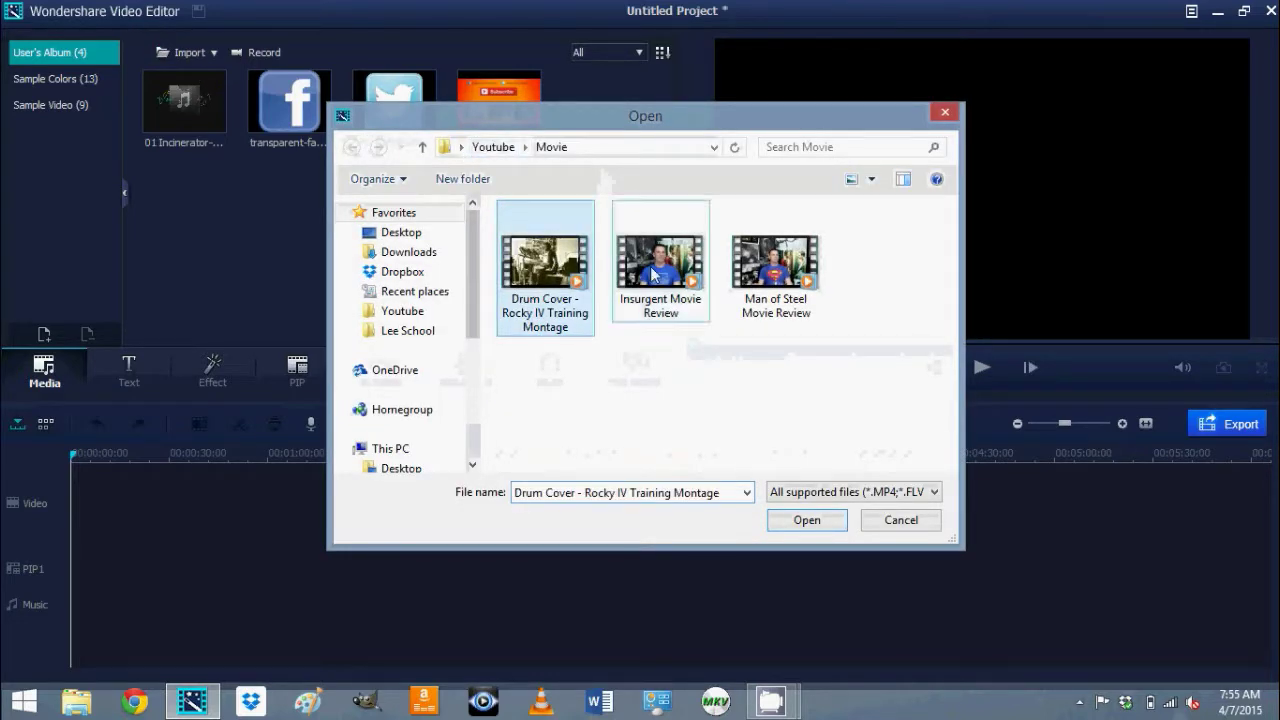
{"action": "left_click", "coordinate": [667, 273], "text": "ctrl"}
{"action": "left_click", "coordinate": [752, 282], "text": "ctrl"}
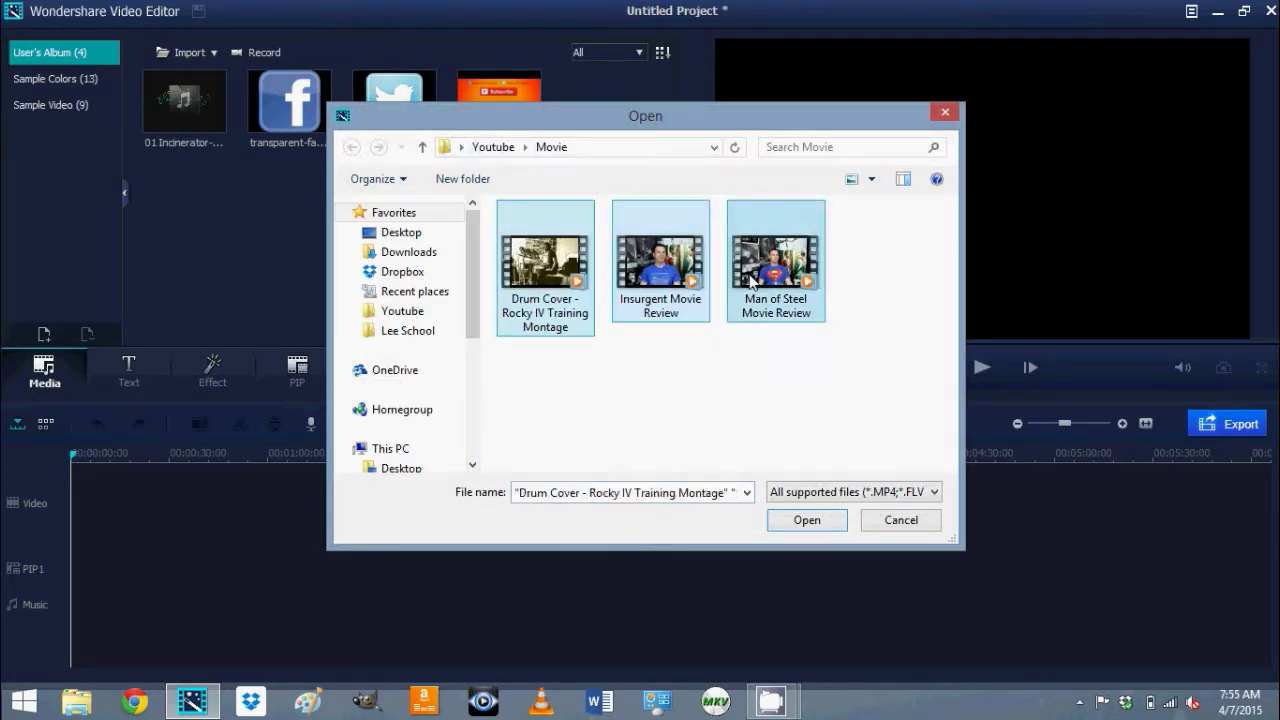
{"action": "left_click", "coordinate": [800, 521]}
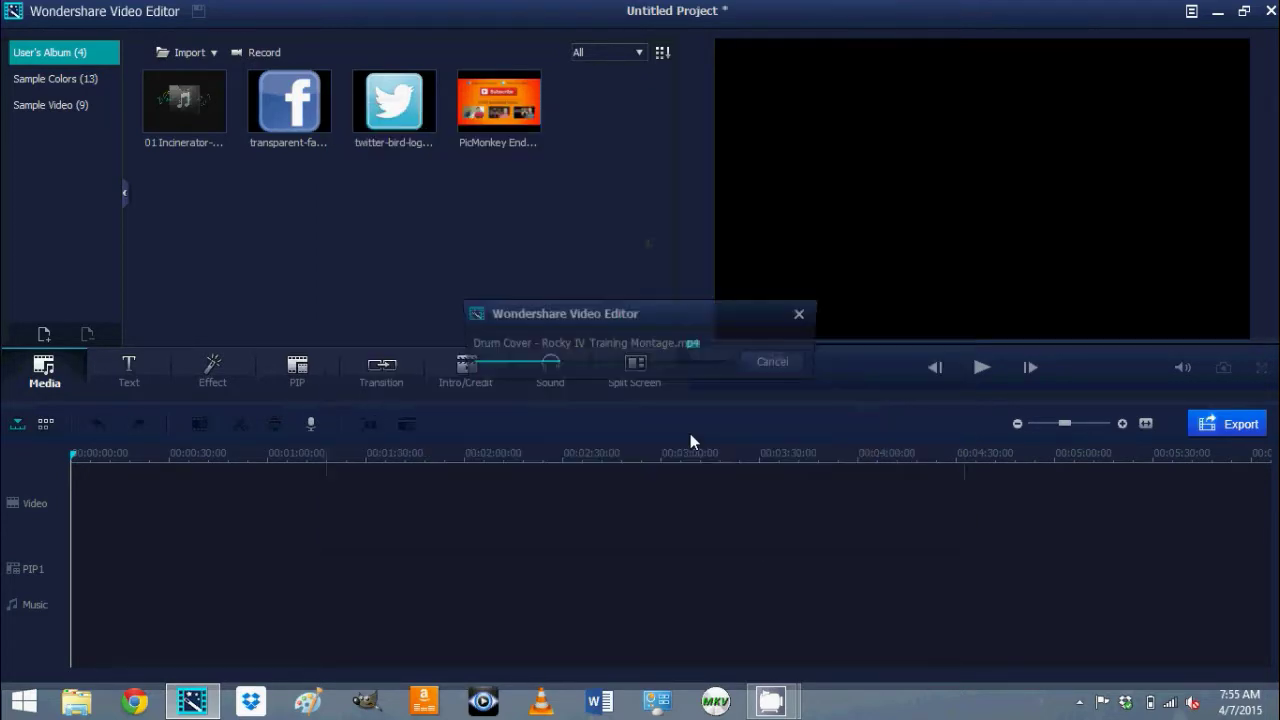
Import the PicMonkey End Card Blank image from the Youtube > Thumbs folder
{"action": "left_click", "coordinate": [196, 54]}
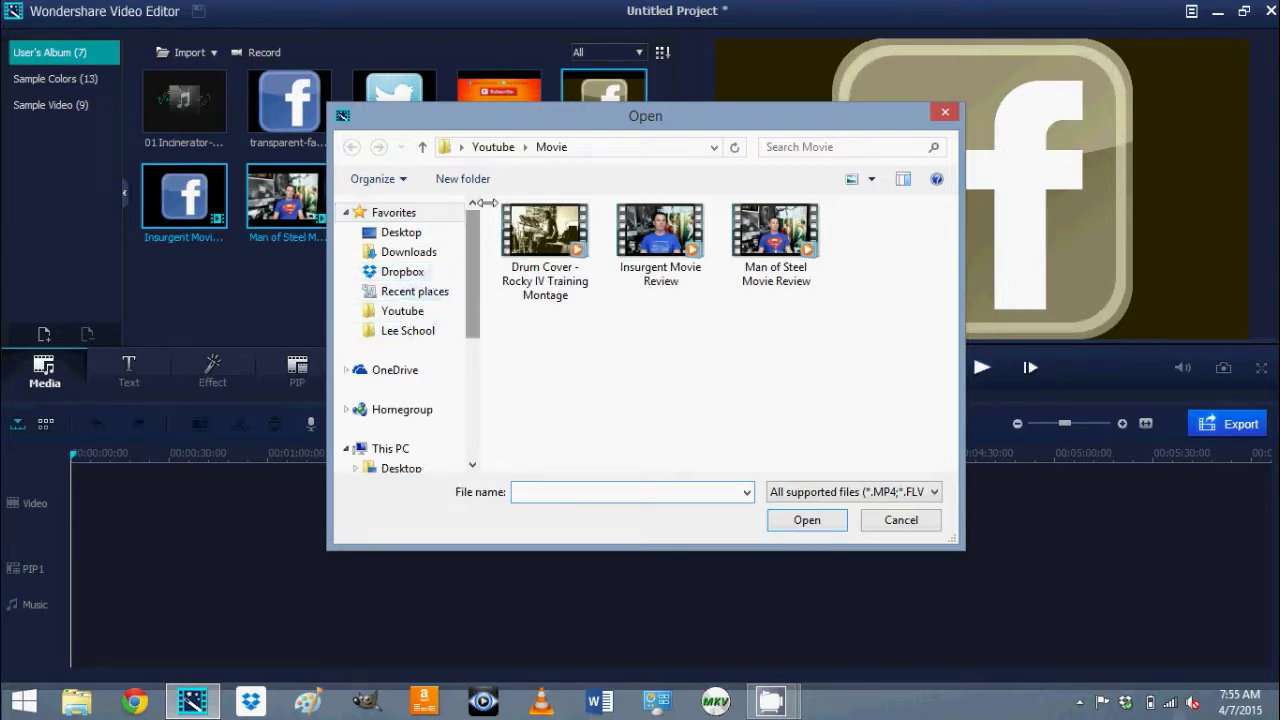
{"action": "left_click", "coordinate": [500, 148]}
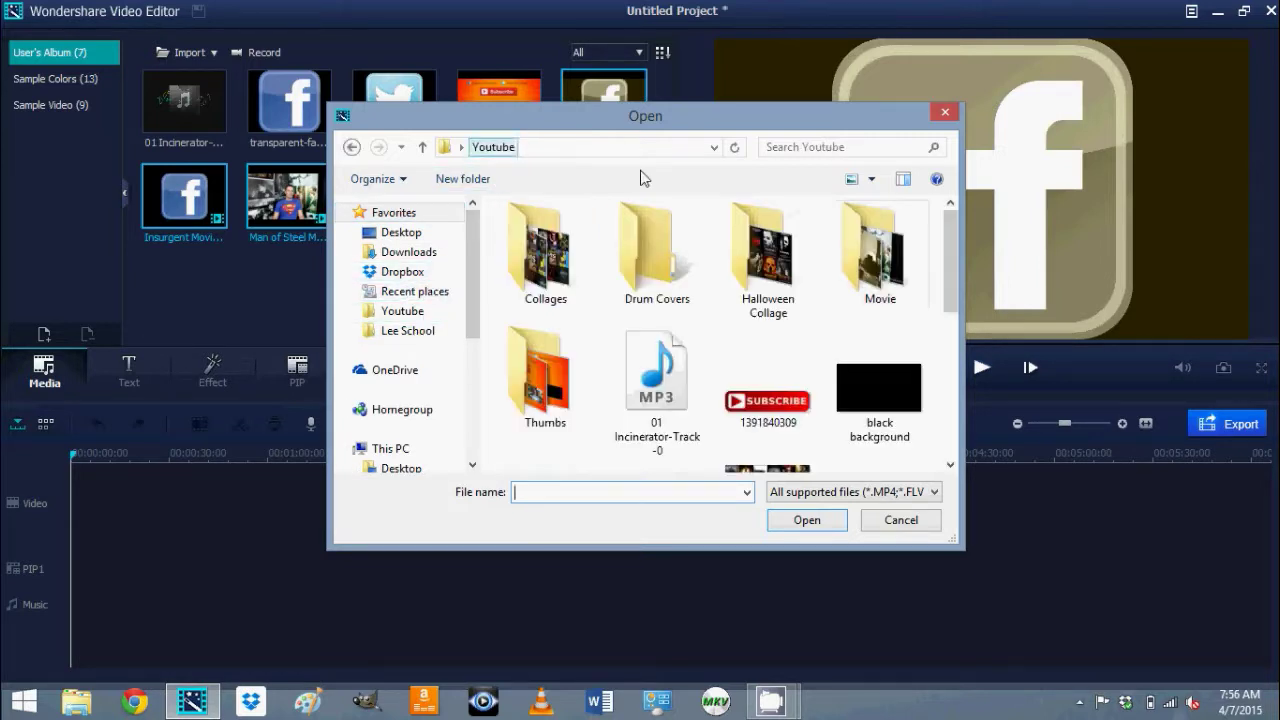
{"action": "double_click", "coordinate": [560, 365]}
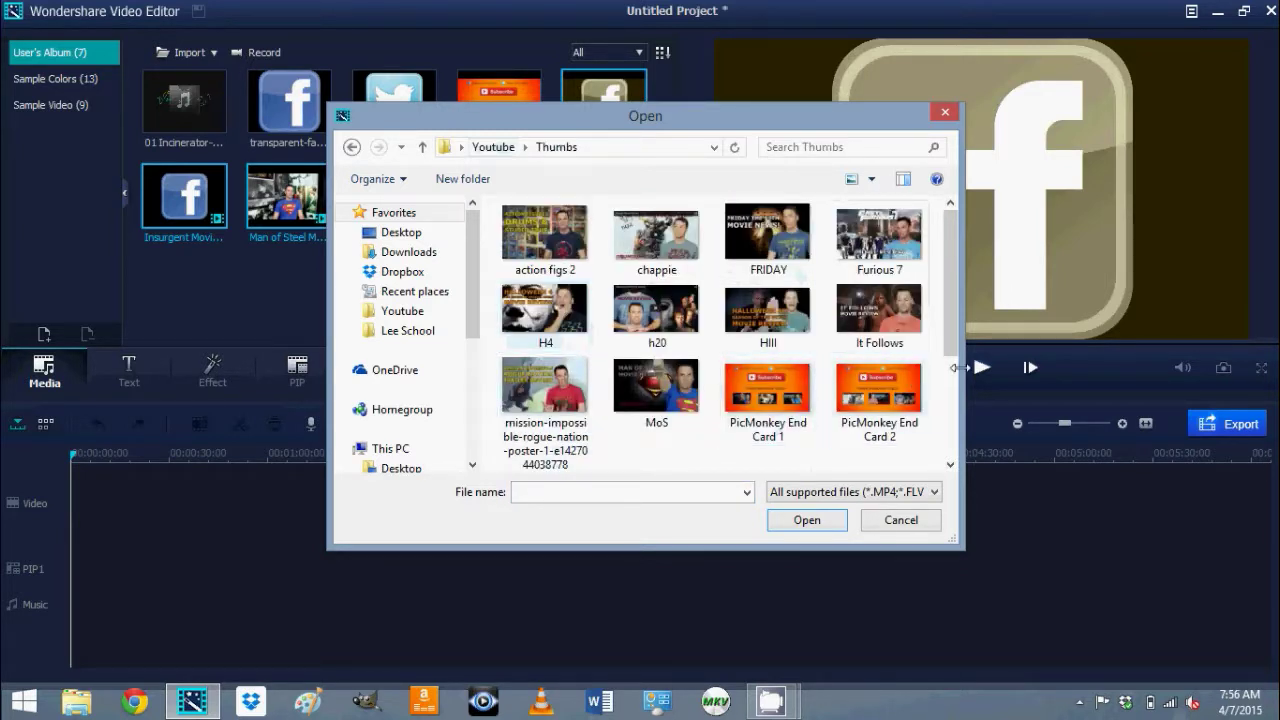
{"action": "left_click", "coordinate": [953, 400]}
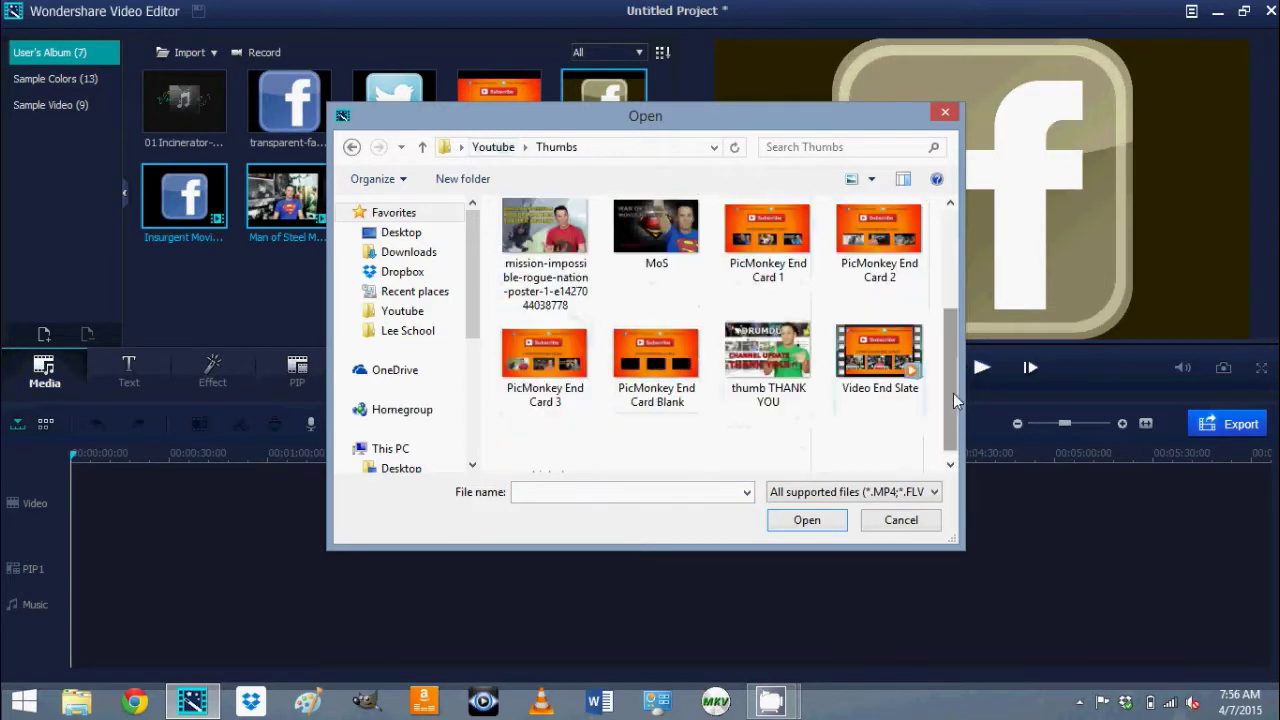
{"action": "double_click", "coordinate": [666, 351]}
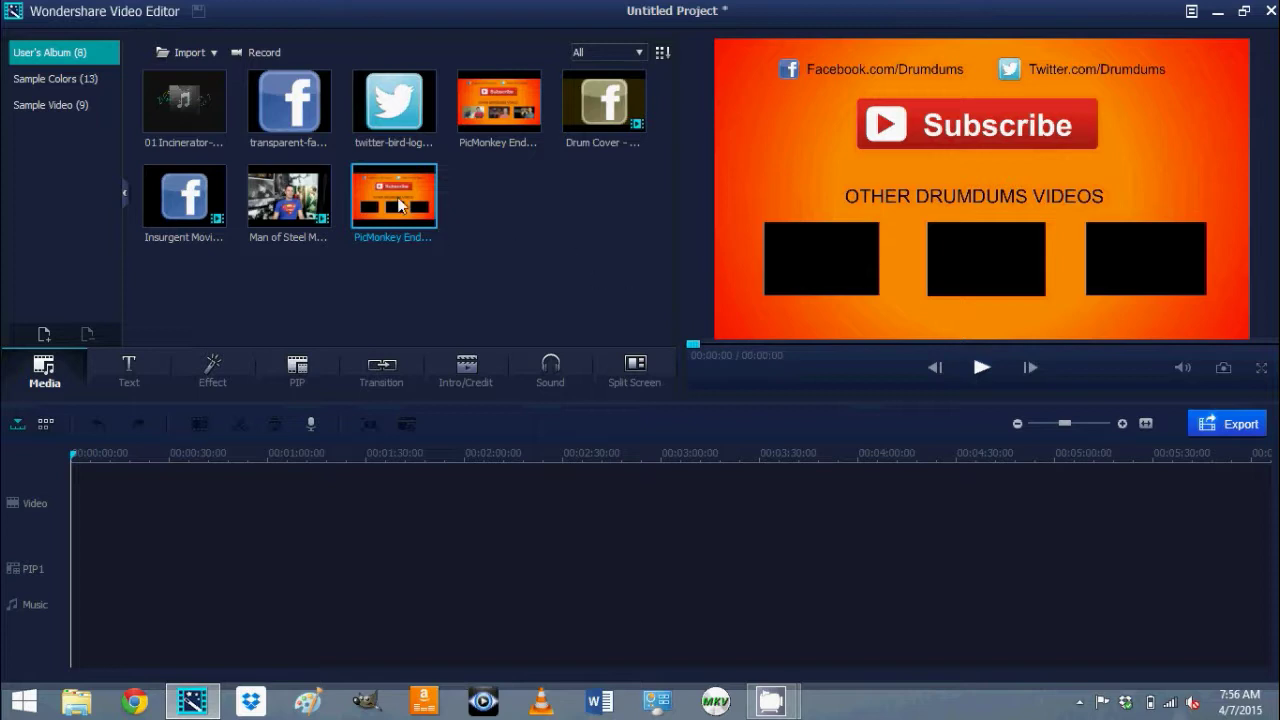
Place the PicMonkey End Card Blank at the video track start and zoom the timeline in
{"action": "left_click_drag", "start_coordinate": [398, 205], "coordinate": [100, 495]}
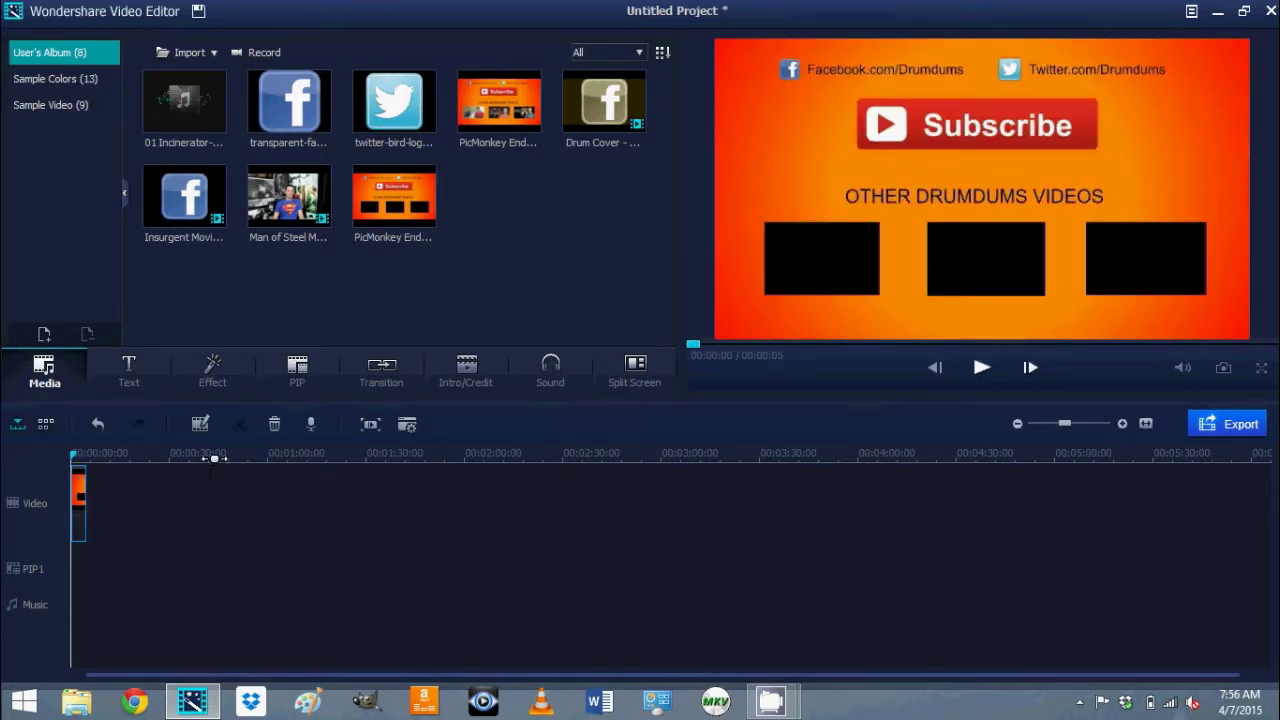
{"action": "left_click_drag", "start_coordinate": [214, 458], "coordinate": [918, 451]}
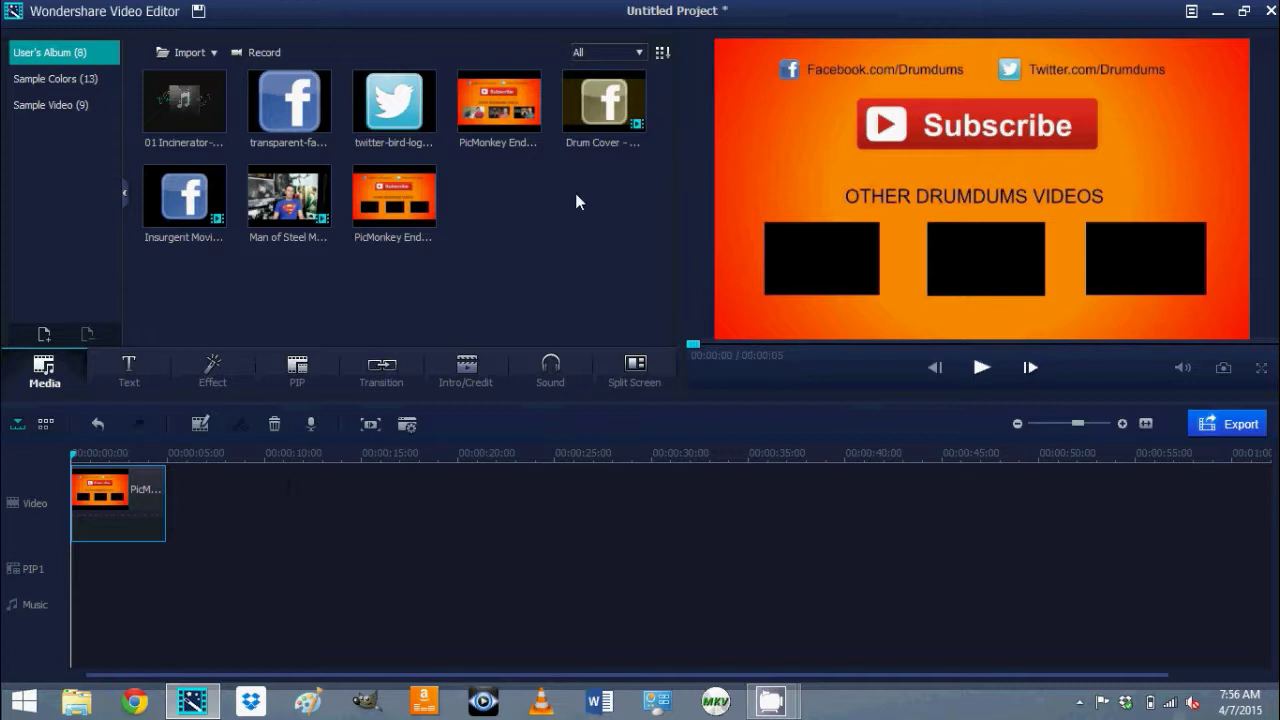
Add Drum Cover to the PIP1 track and split it at 00:25 and about 00:33
{"action": "left_click", "coordinate": [611, 108]}
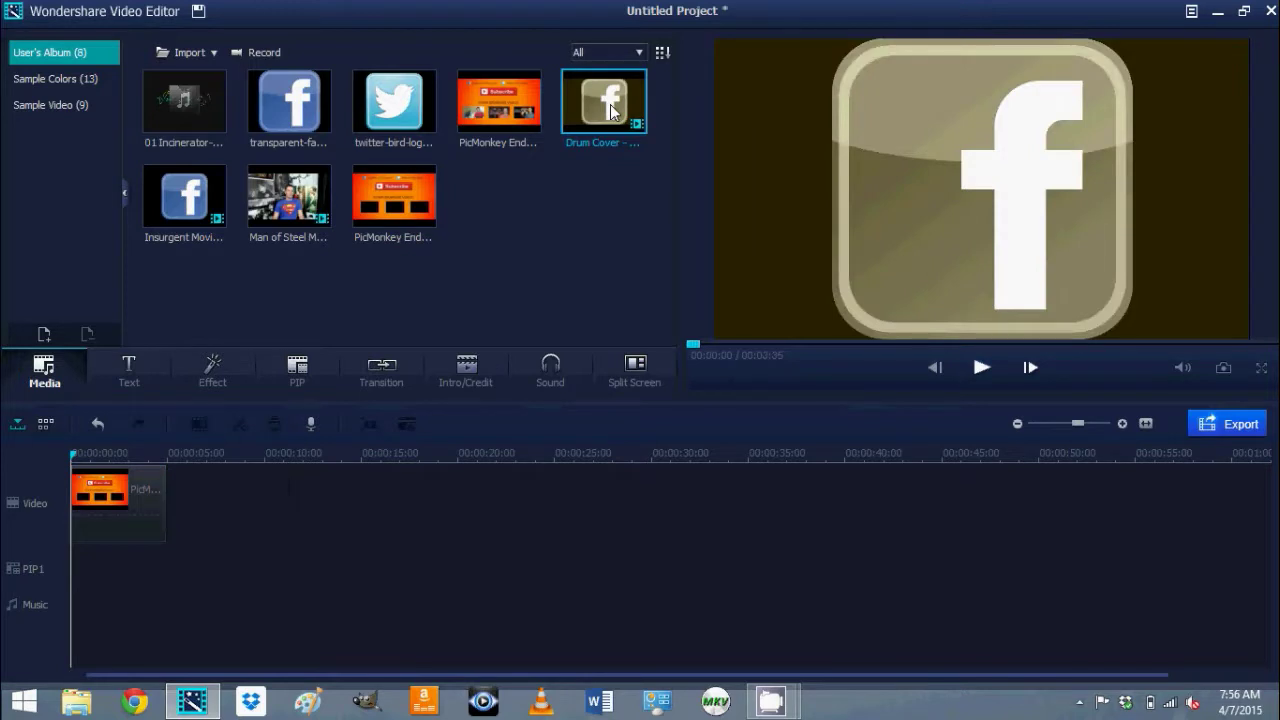
{"action": "left_click_drag", "start_coordinate": [611, 108], "coordinate": [74, 576]}
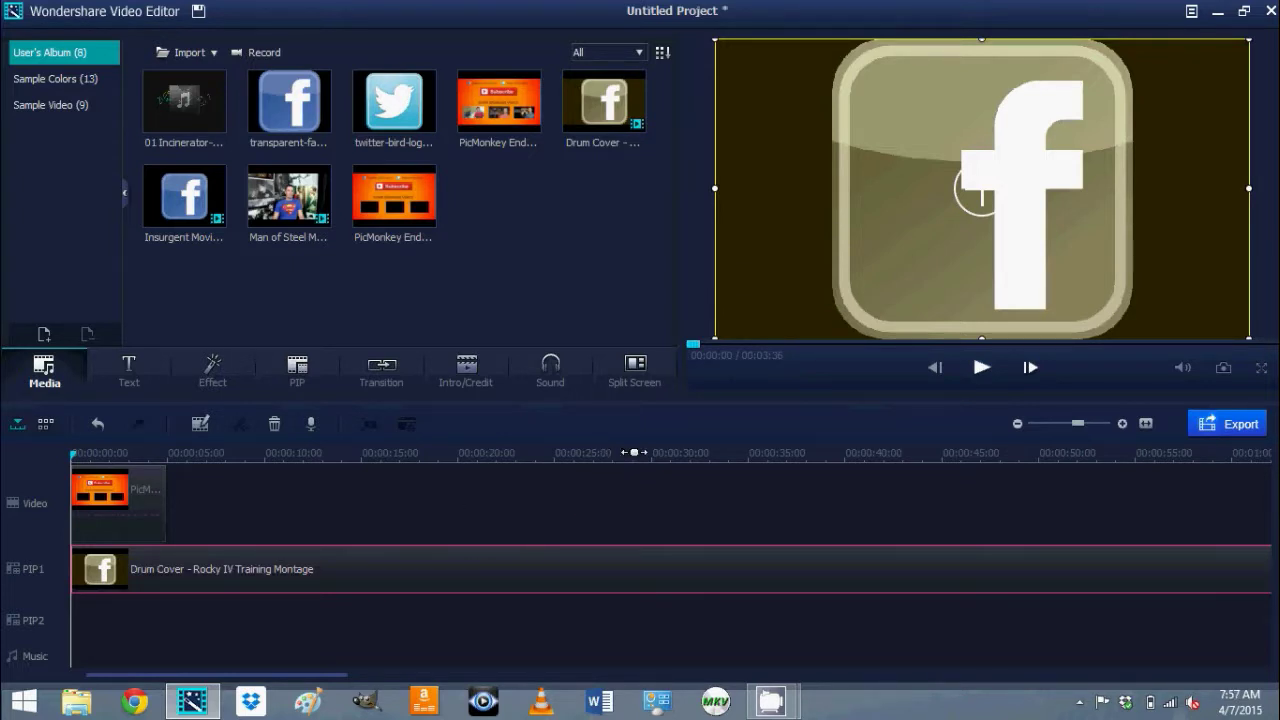
{"action": "left_click", "coordinate": [517, 453]}
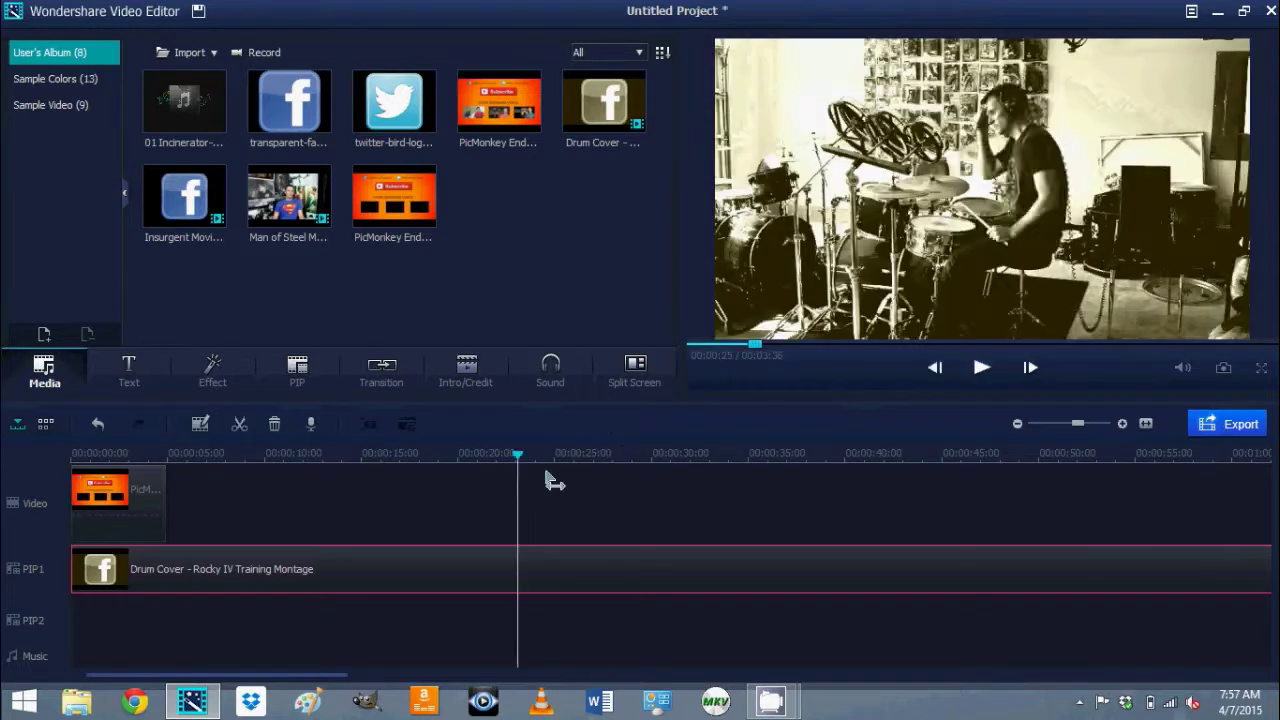
{"action": "left_click_drag", "start_coordinate": [546, 472], "coordinate": [567, 485]}
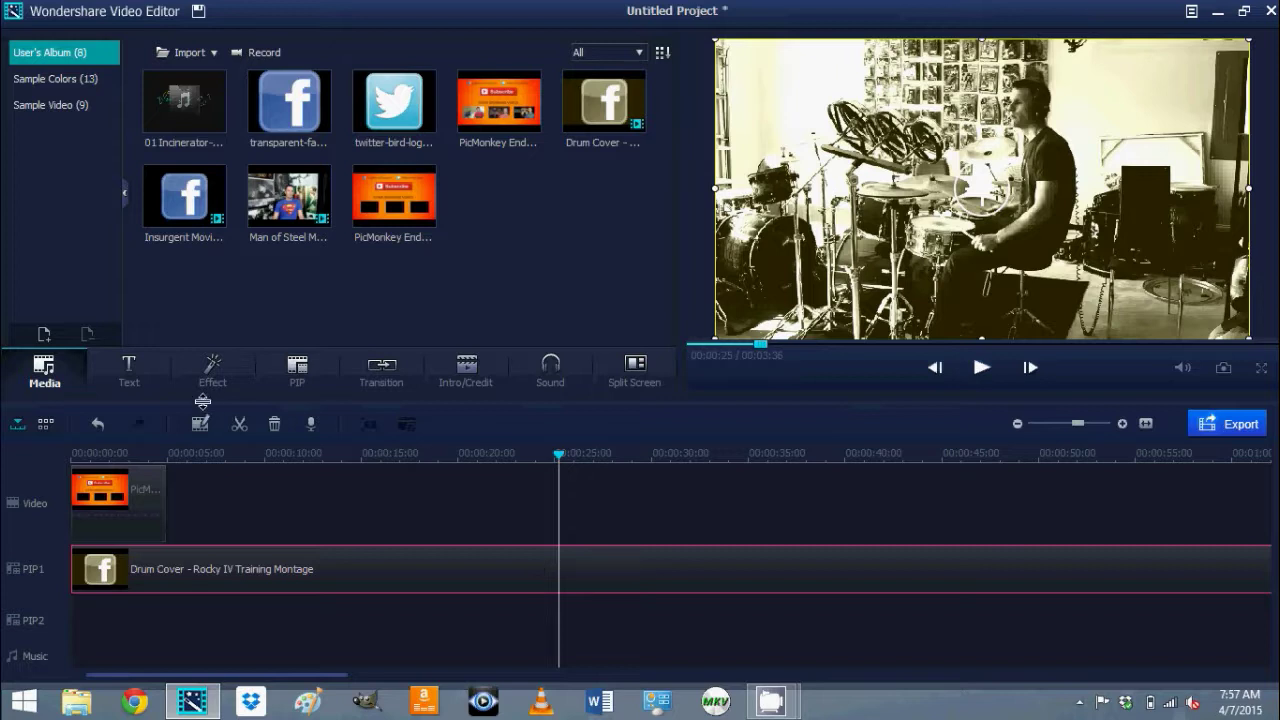
{"action": "left_click", "coordinate": [240, 423]}
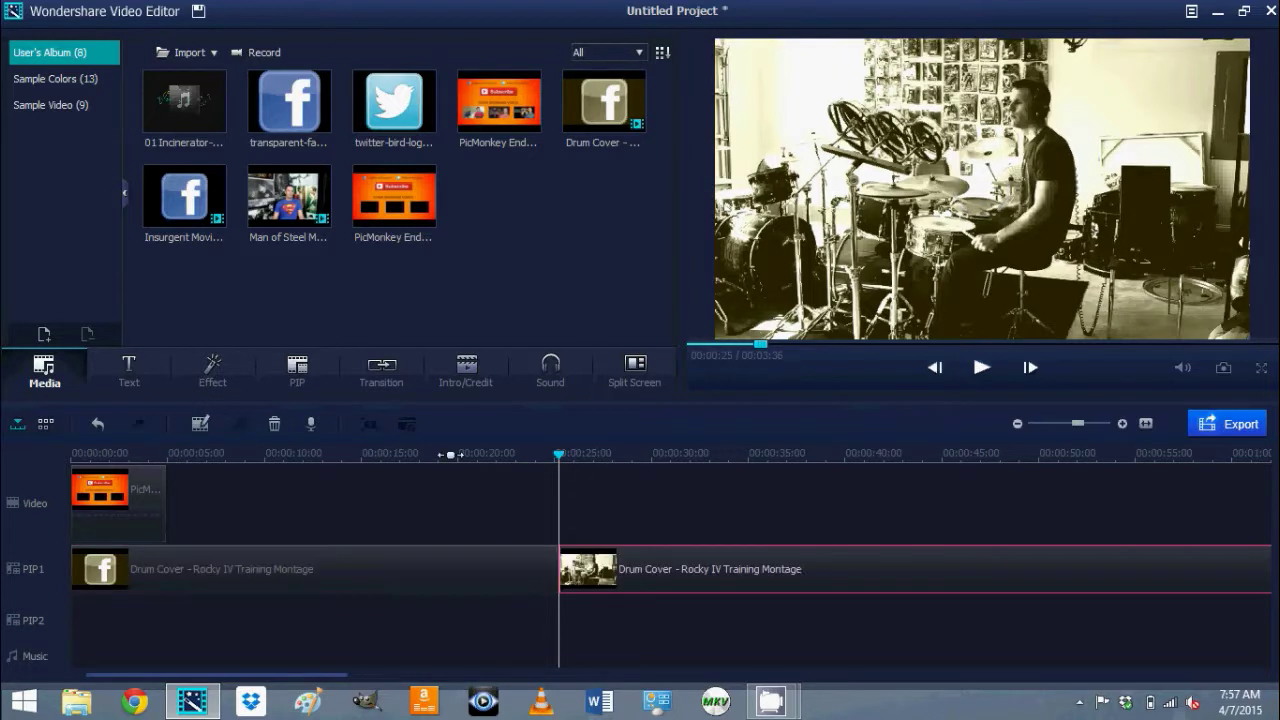
{"action": "left_click", "coordinate": [719, 453]}
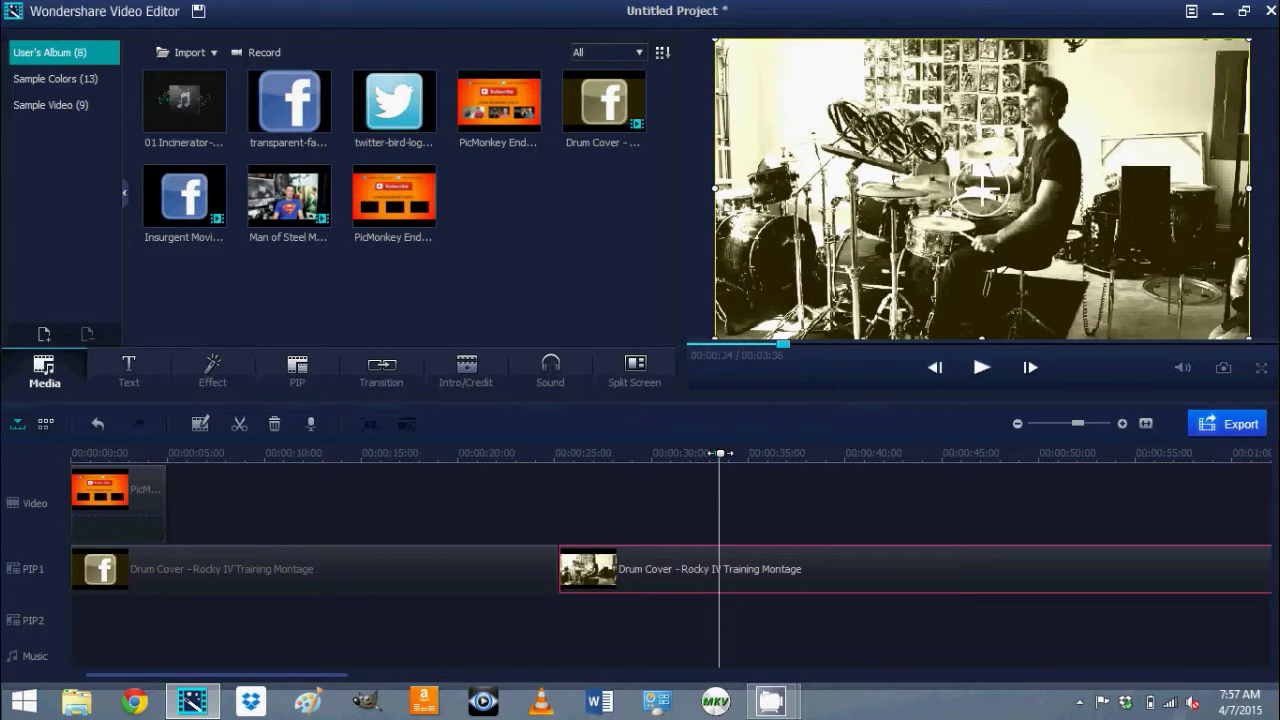
{"action": "left_click", "coordinate": [245, 424]}
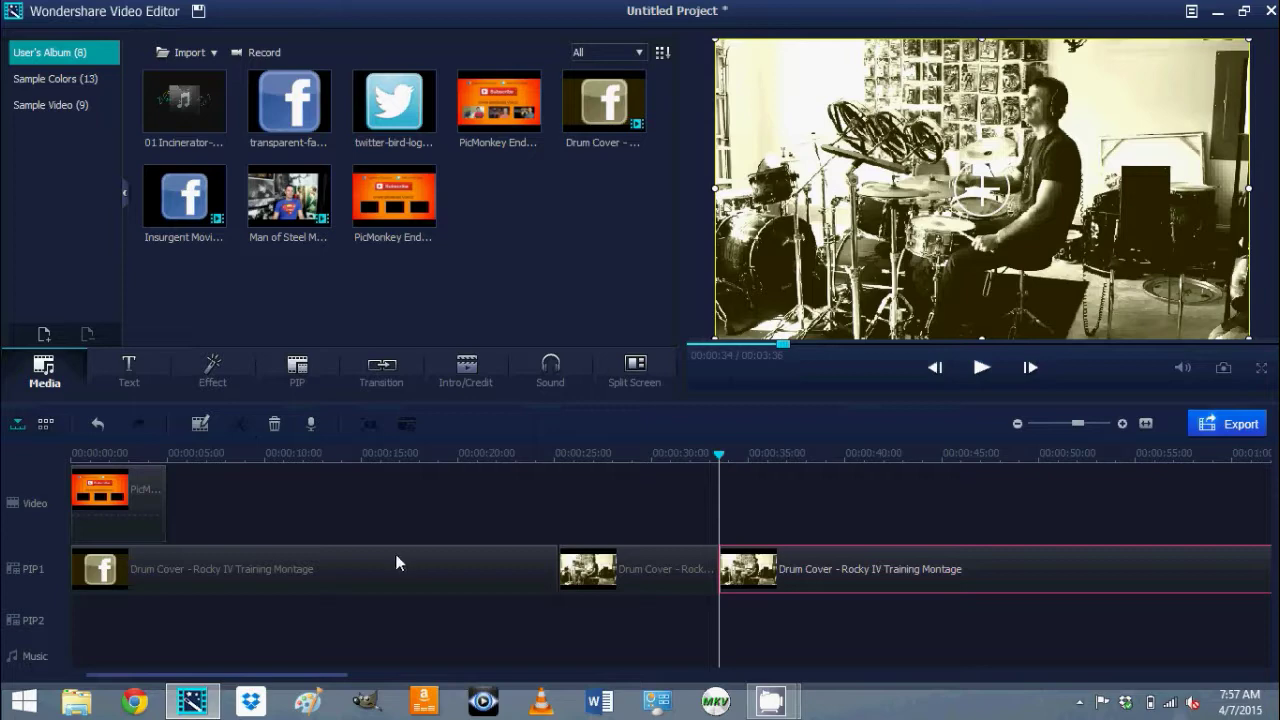
Delete the outer pieces, move the middle excerpt to the PIP1 start and trim to 5 seconds
{"action": "left_click", "coordinate": [328, 563]}
{"action": "key", "text": "Delete"}
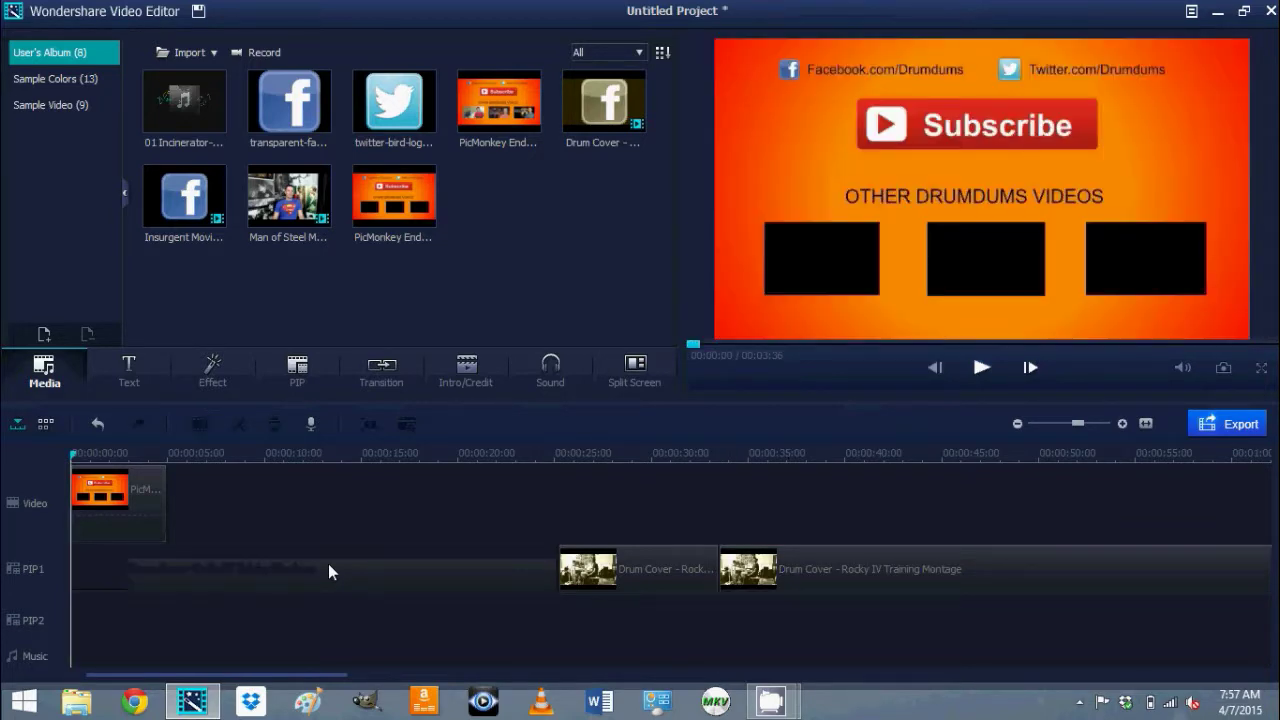
{"action": "left_click", "coordinate": [841, 557]}
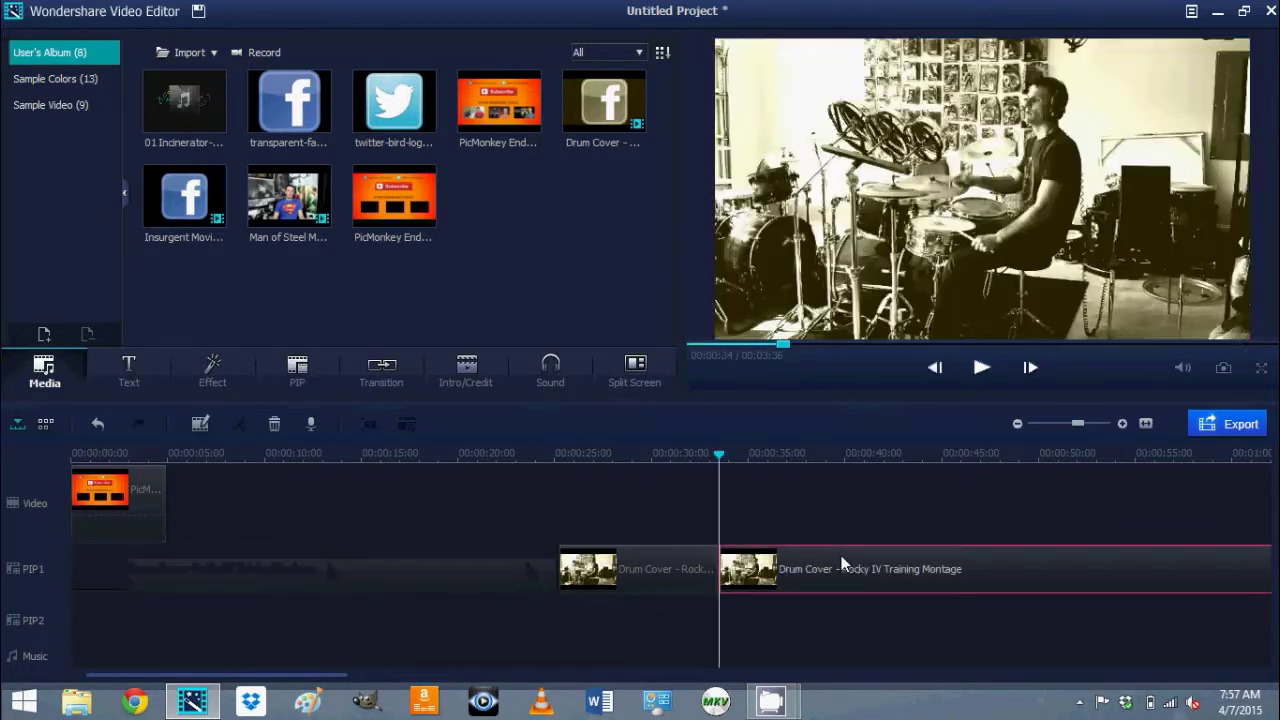
{"action": "key", "text": "Delete"}
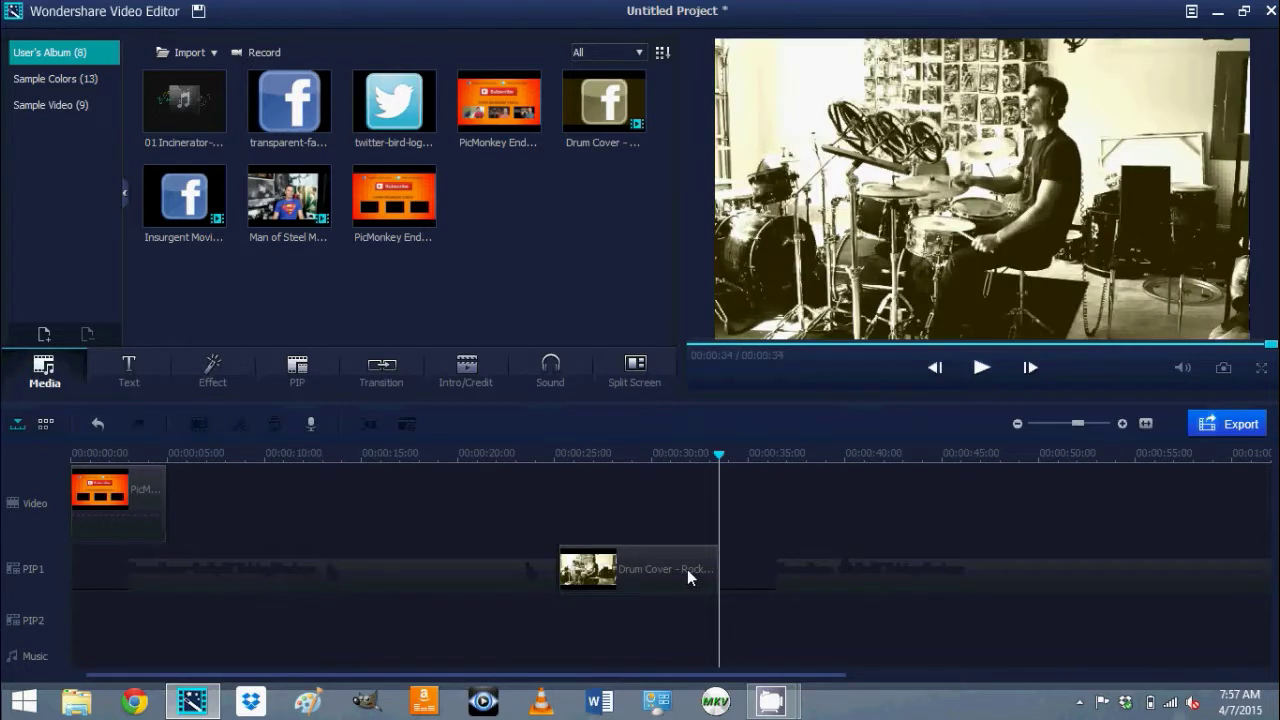
{"action": "left_click", "coordinate": [687, 575]}
{"action": "left_click_drag", "start_coordinate": [687, 569], "coordinate": [201, 587]}
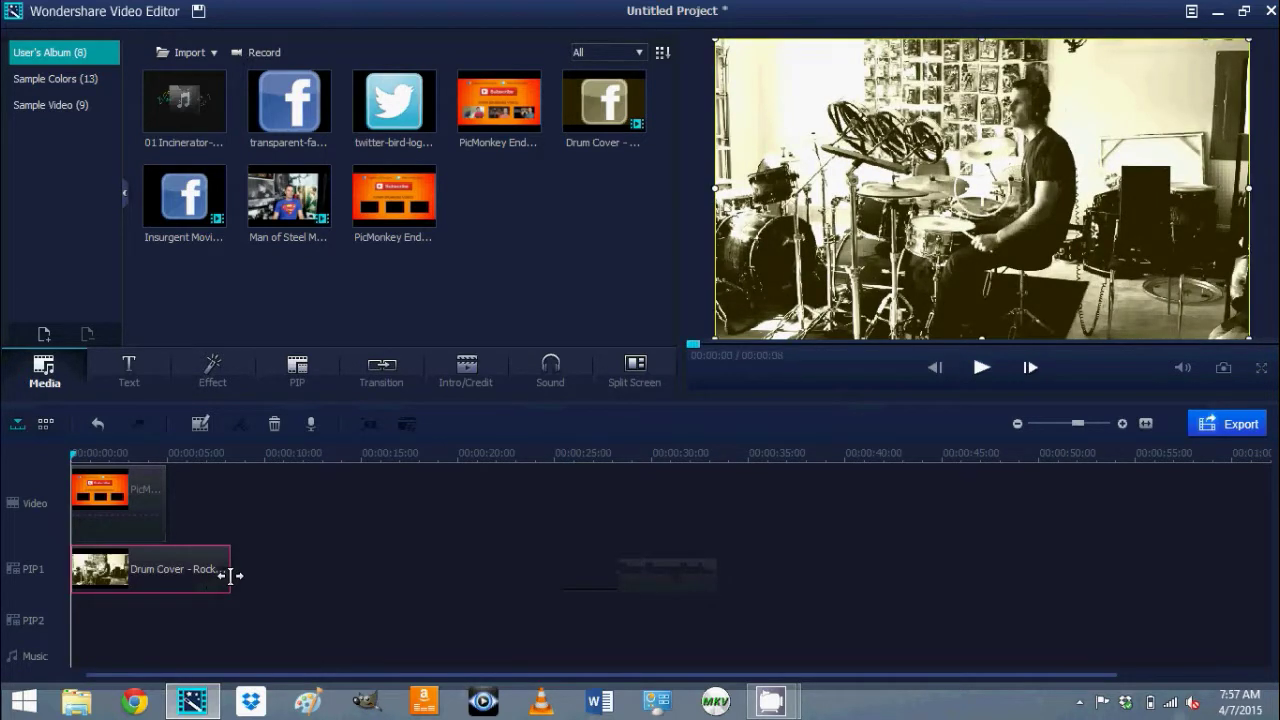
{"action": "left_click_drag", "start_coordinate": [230, 575], "coordinate": [168, 572]}
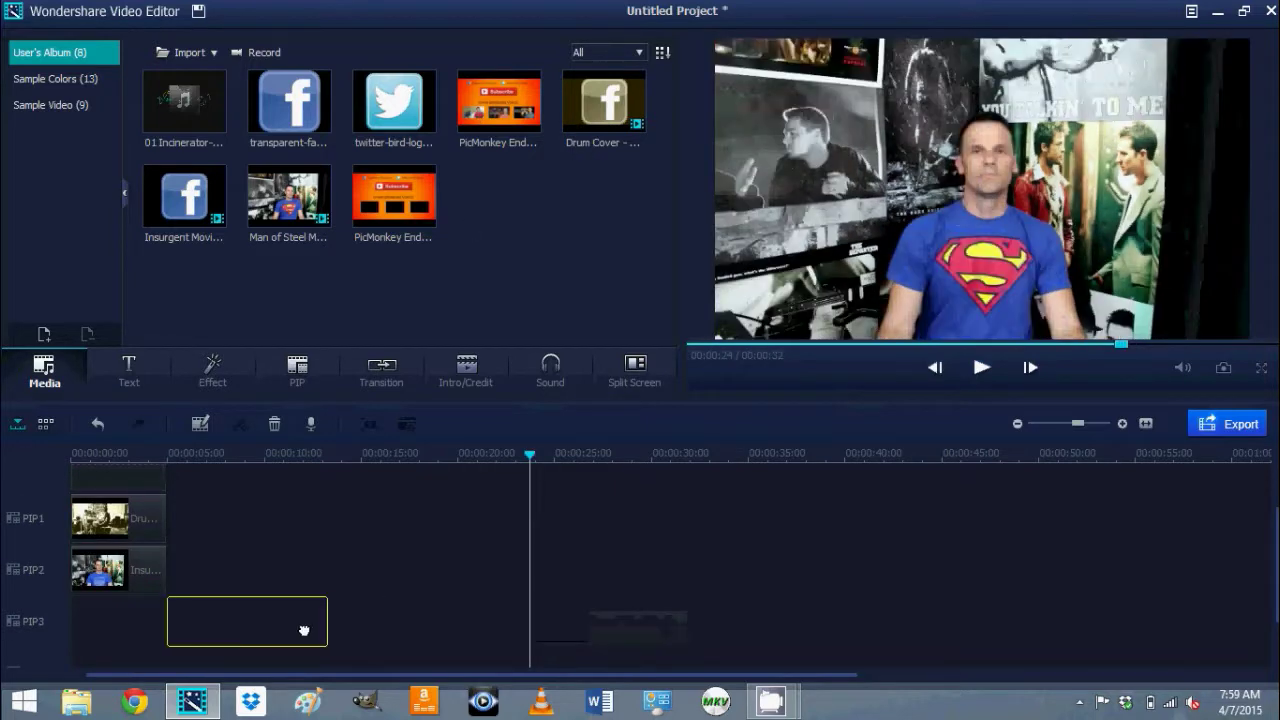
Place the Man of Steel clip at the start of the PIP3 overlay track
{"action": "left_click_drag", "start_coordinate": [304, 630], "coordinate": [168, 617]}
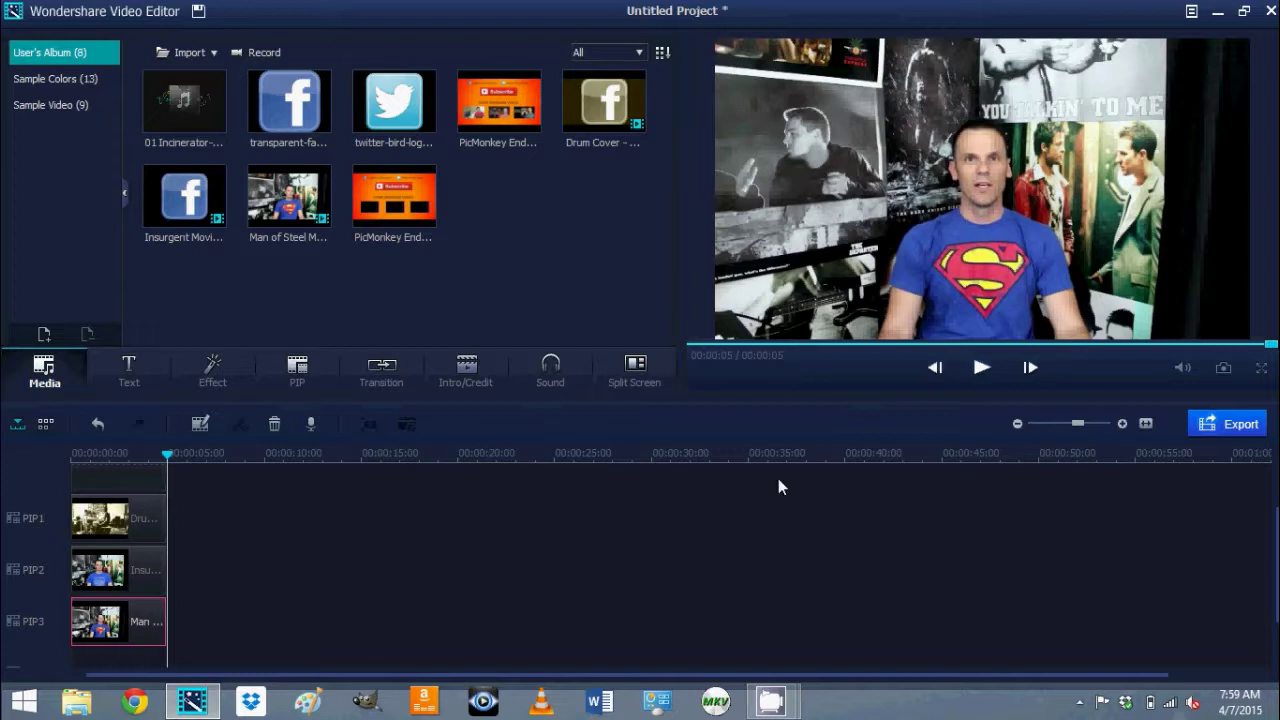
{"action": "scroll", "coordinate": [1277, 515], "scroll_direction": "up", "scroll_amount": 2}
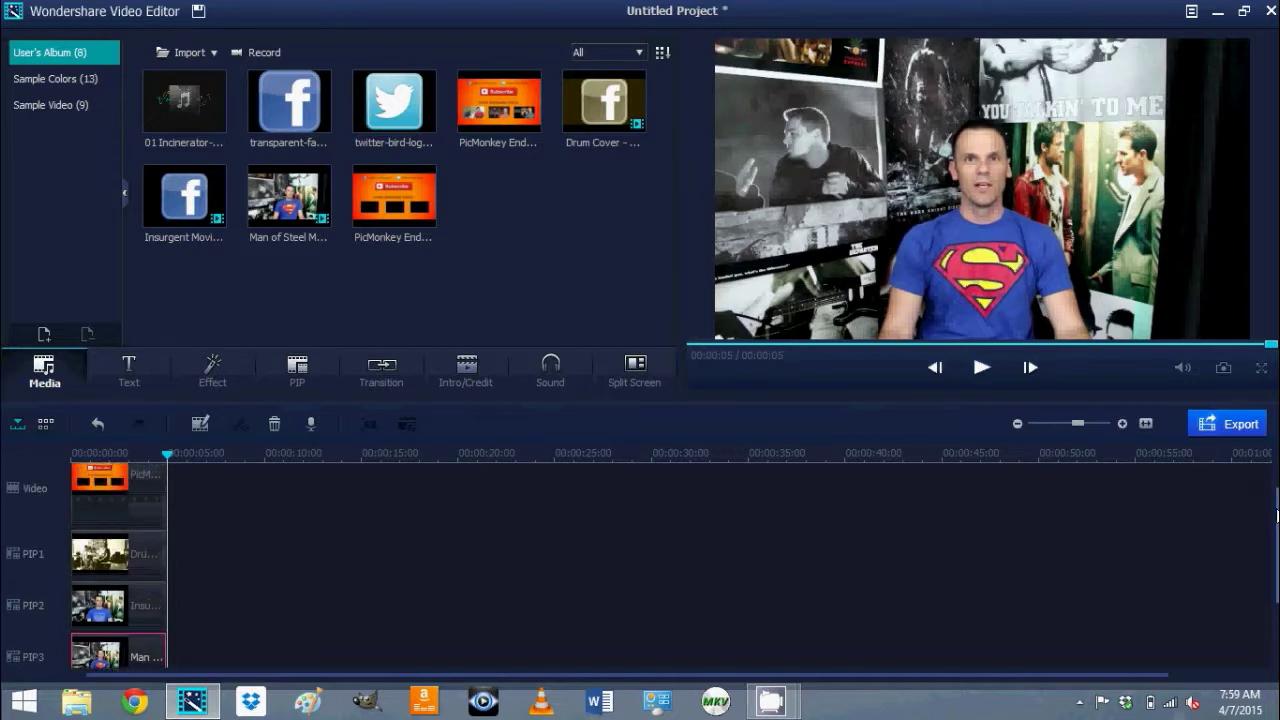
{"action": "scroll", "coordinate": [1277, 515], "scroll_direction": "up", "scroll_amount": 1}
Shrink the Drum Cover, Man of Steel and Insurgent overlays into the preview's lower-right corner
{"action": "left_click", "coordinate": [134, 519]}
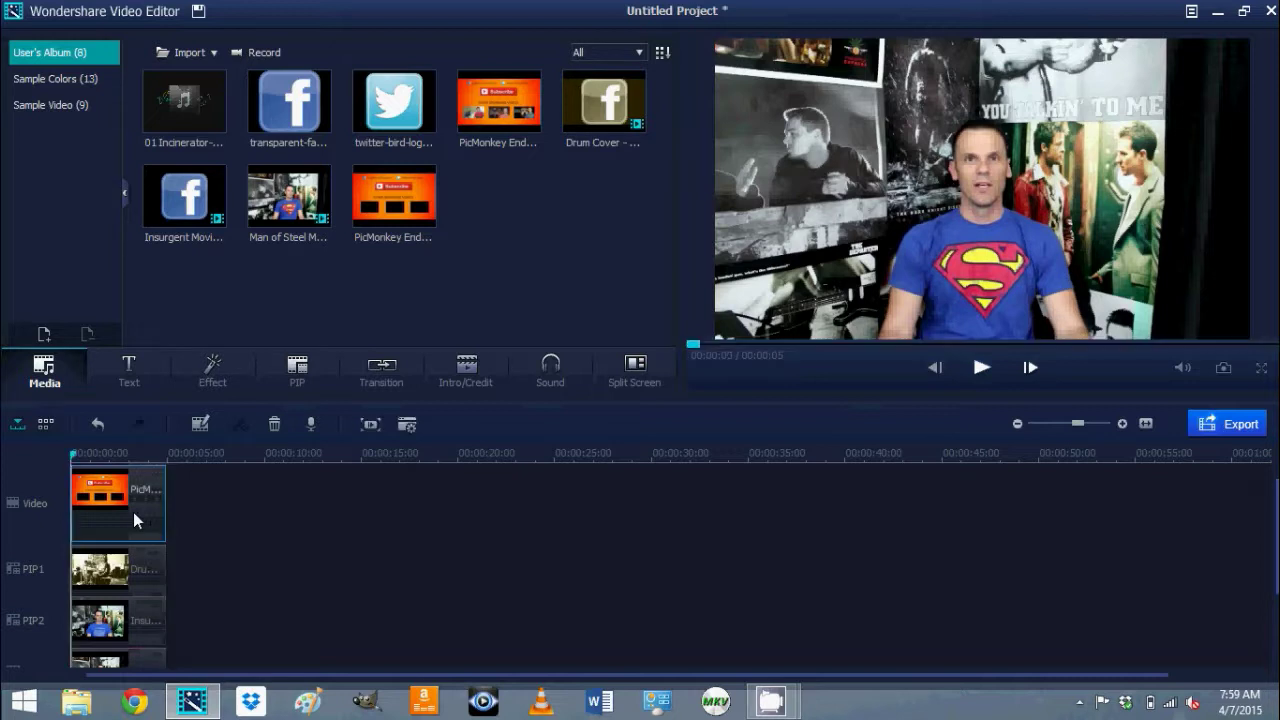
{"action": "left_click", "coordinate": [113, 576]}
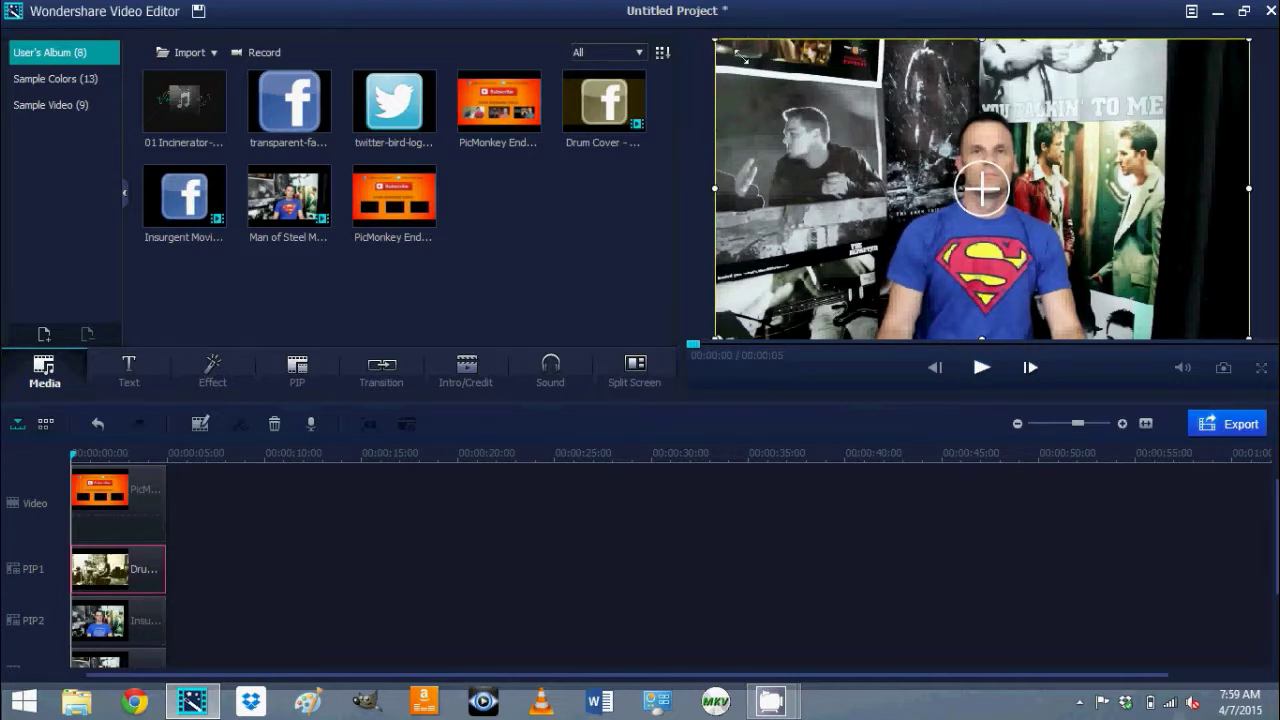
{"action": "left_click_drag", "start_coordinate": [741, 57], "coordinate": [1163, 240]}
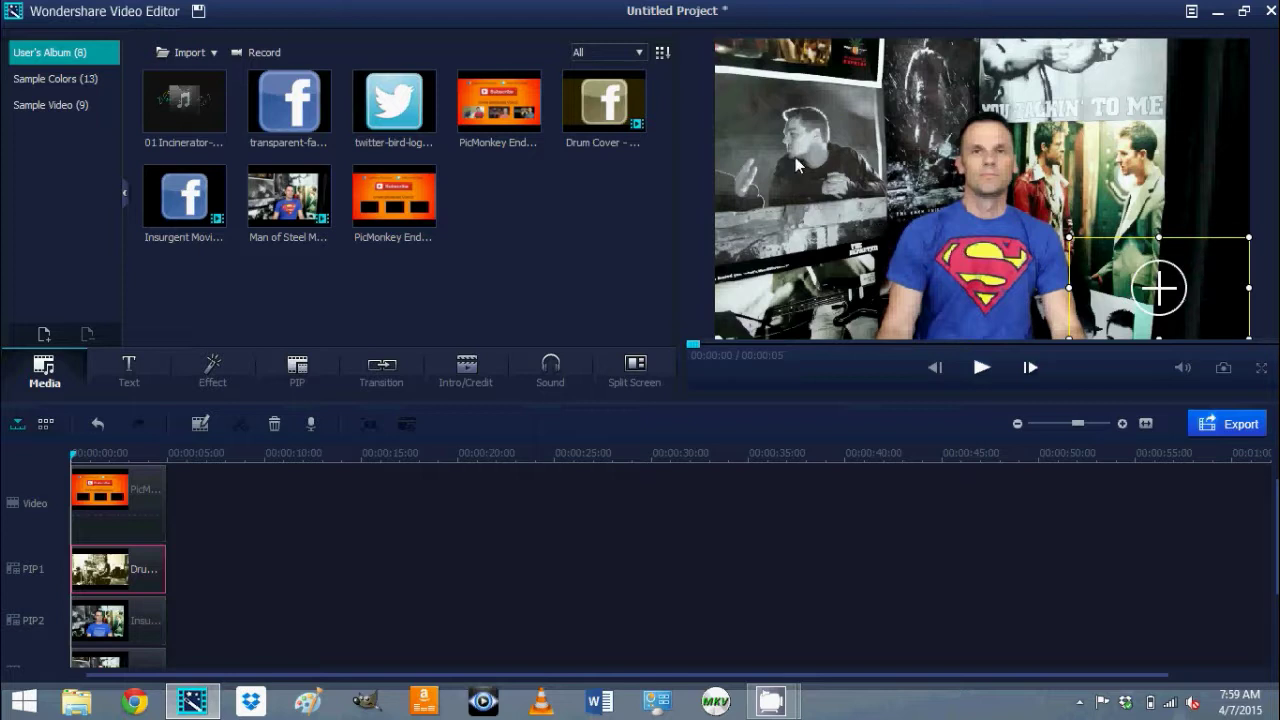
{"action": "left_click", "coordinate": [795, 157]}
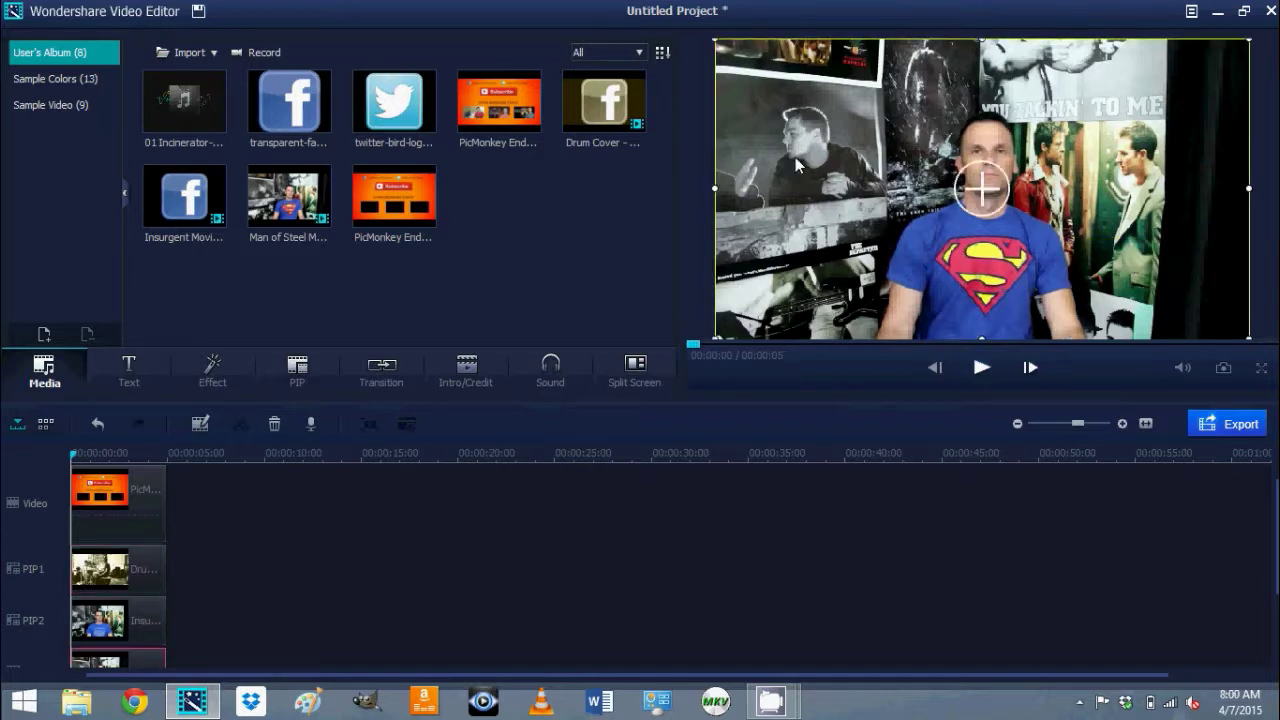
{"action": "left_click_drag", "start_coordinate": [711, 38], "coordinate": [1096, 244]}
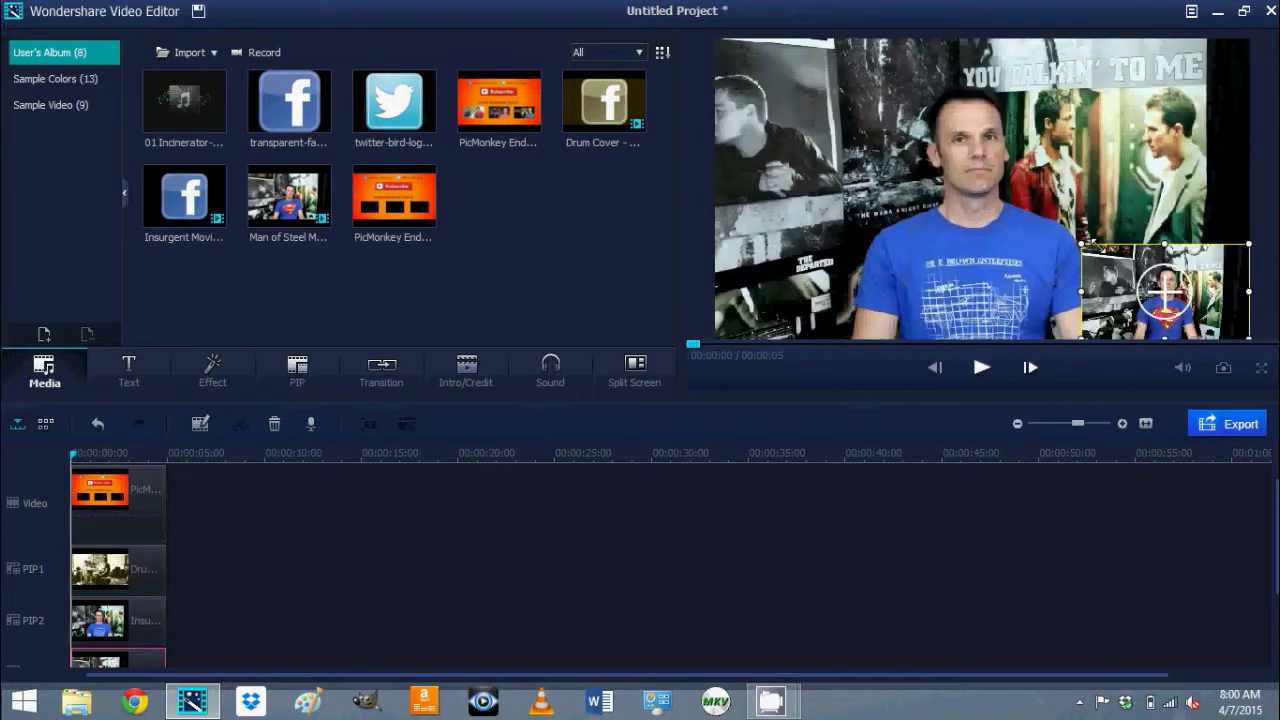
{"action": "left_click", "coordinate": [733, 52]}
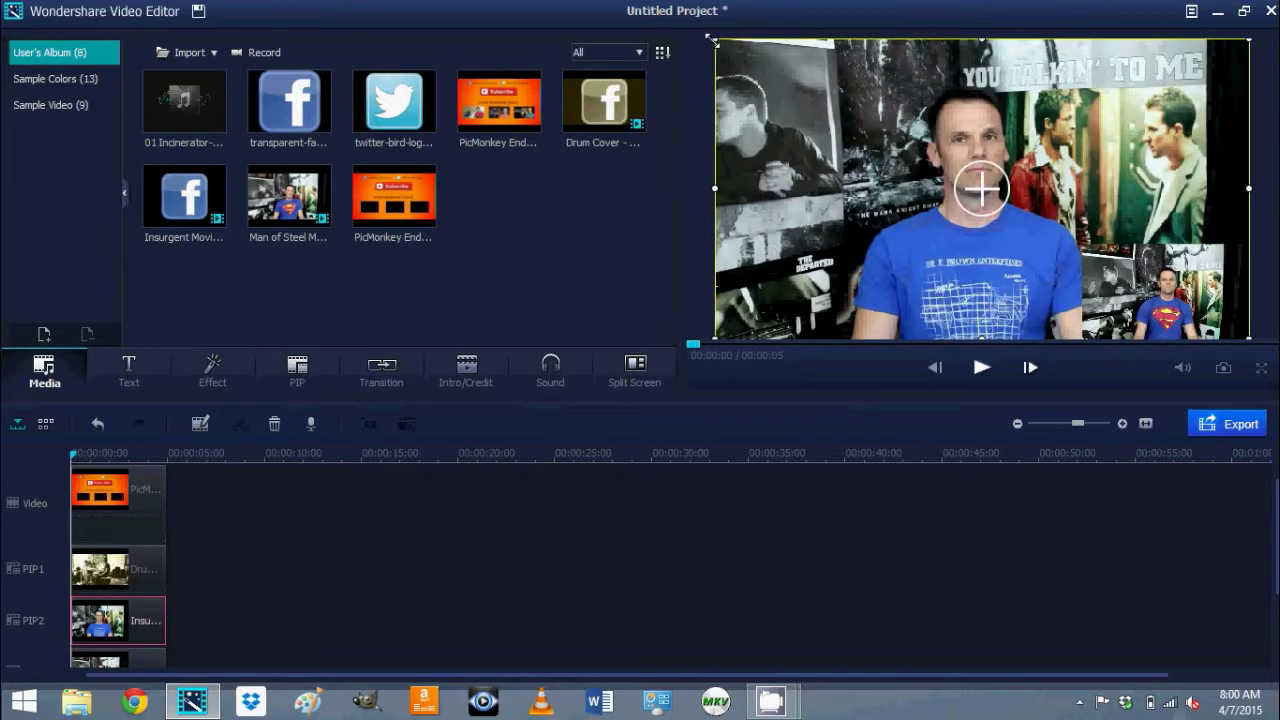
{"action": "left_click_drag", "start_coordinate": [711, 40], "coordinate": [1074, 242]}
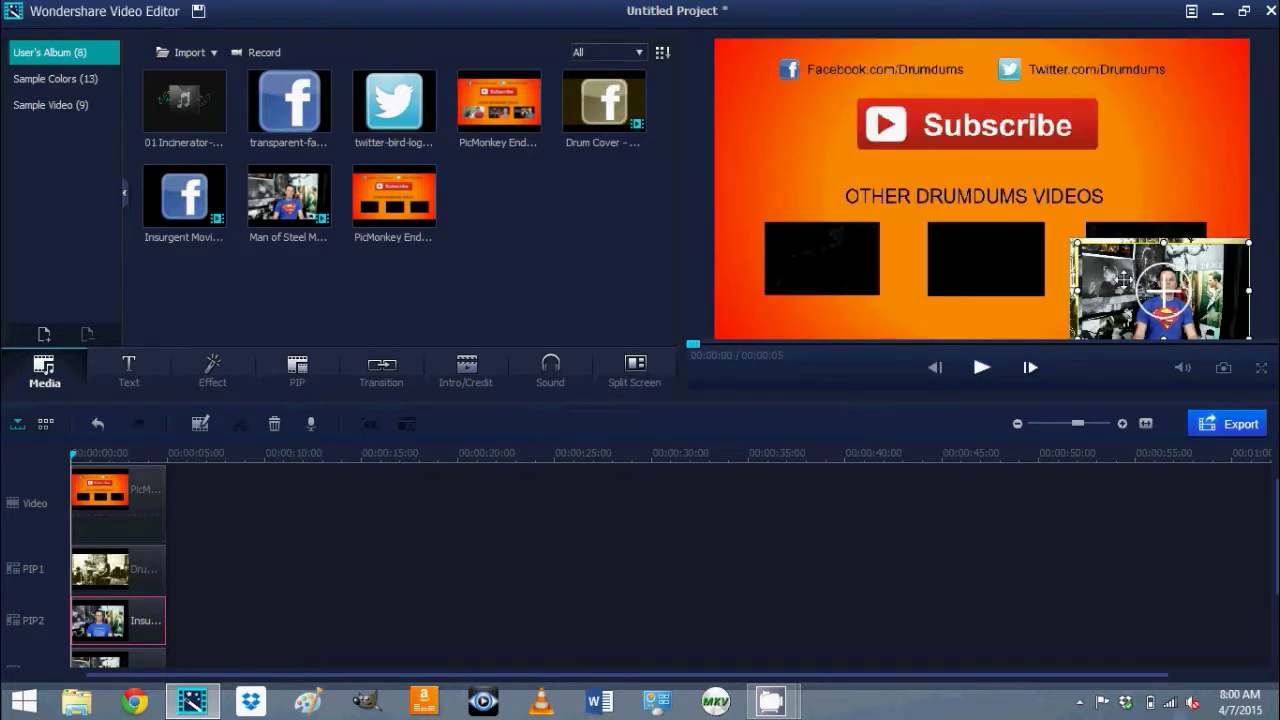
Fit Insurgent into the first box, Man of Steel into the middle box, the drummer into the third
{"action": "left_click_drag", "start_coordinate": [1124, 281], "coordinate": [811, 260]}
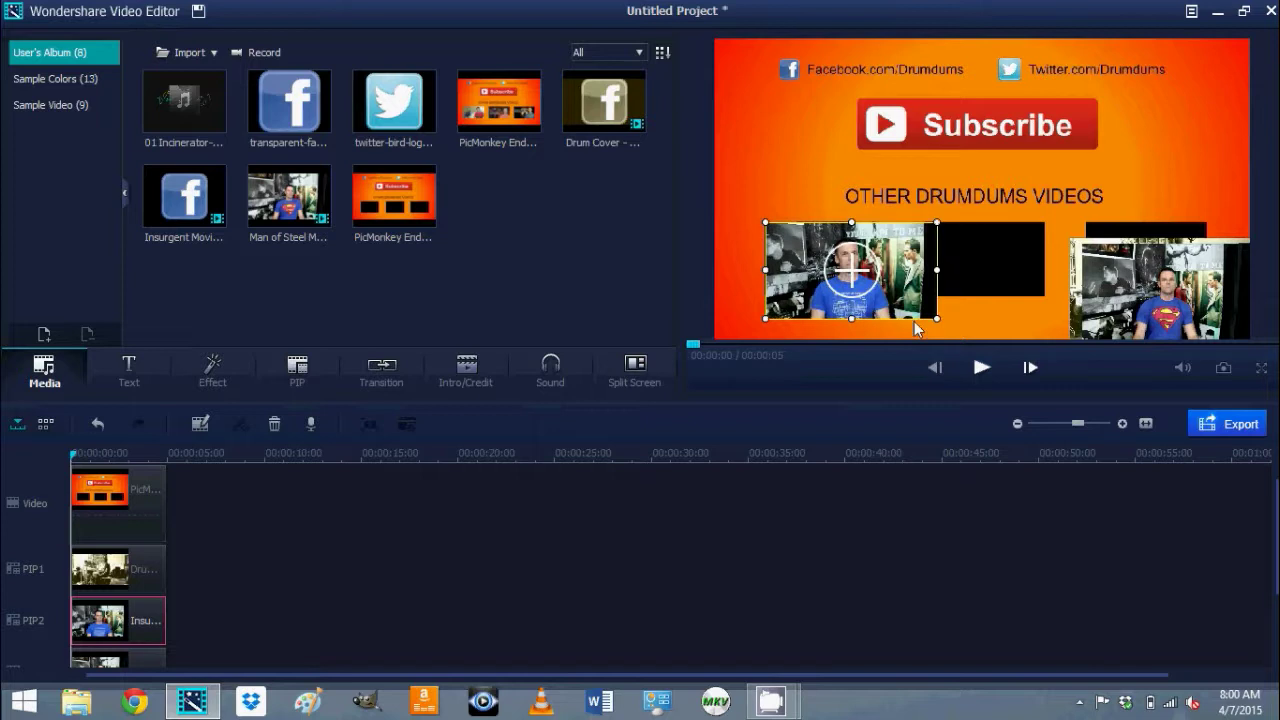
{"action": "left_click_drag", "start_coordinate": [935, 318], "coordinate": [886, 295]}
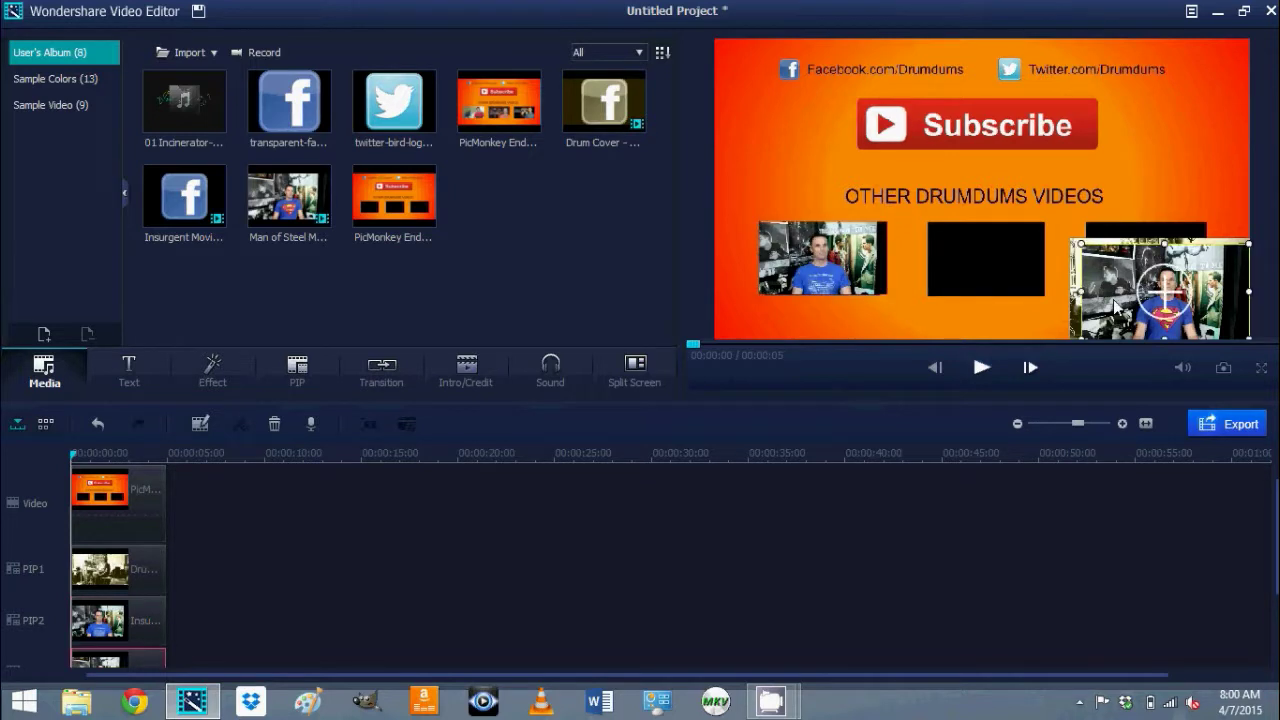
{"action": "left_click", "coordinate": [985, 271]}
{"action": "left_click_drag", "start_coordinate": [985, 271], "coordinate": [960, 275]}
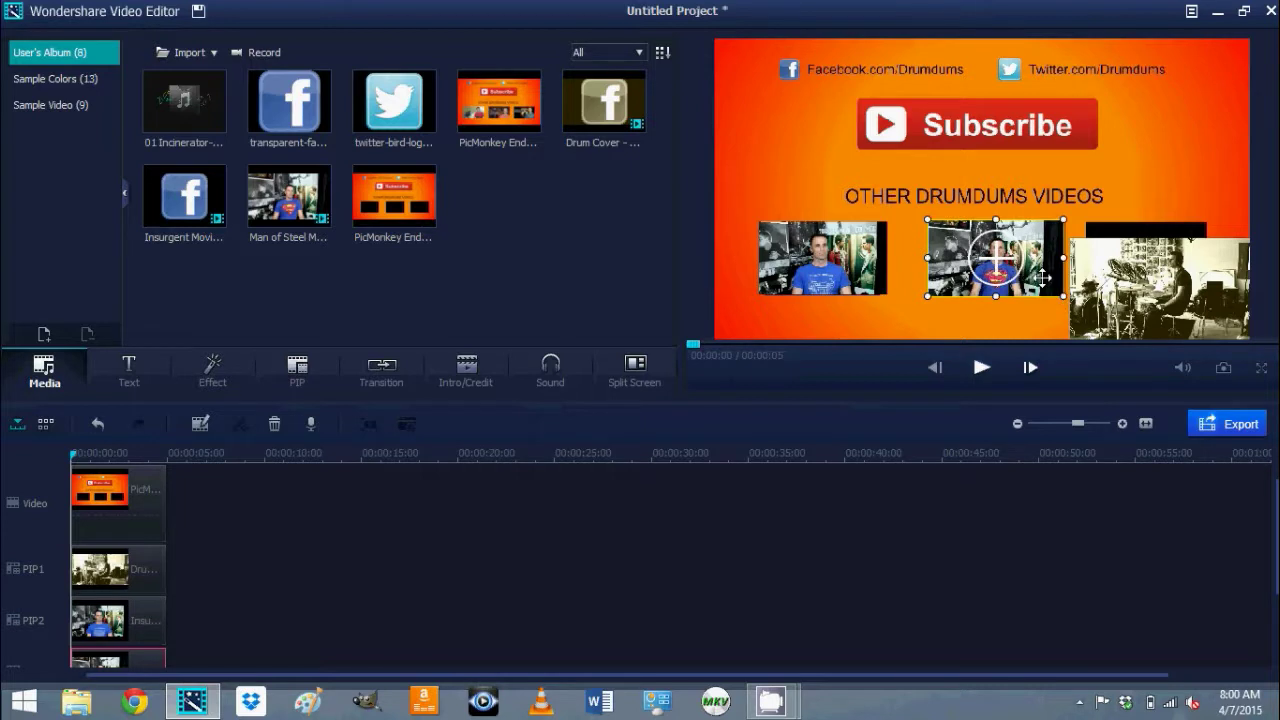
{"action": "left_click_drag", "start_coordinate": [1042, 277], "coordinate": [1032, 276]}
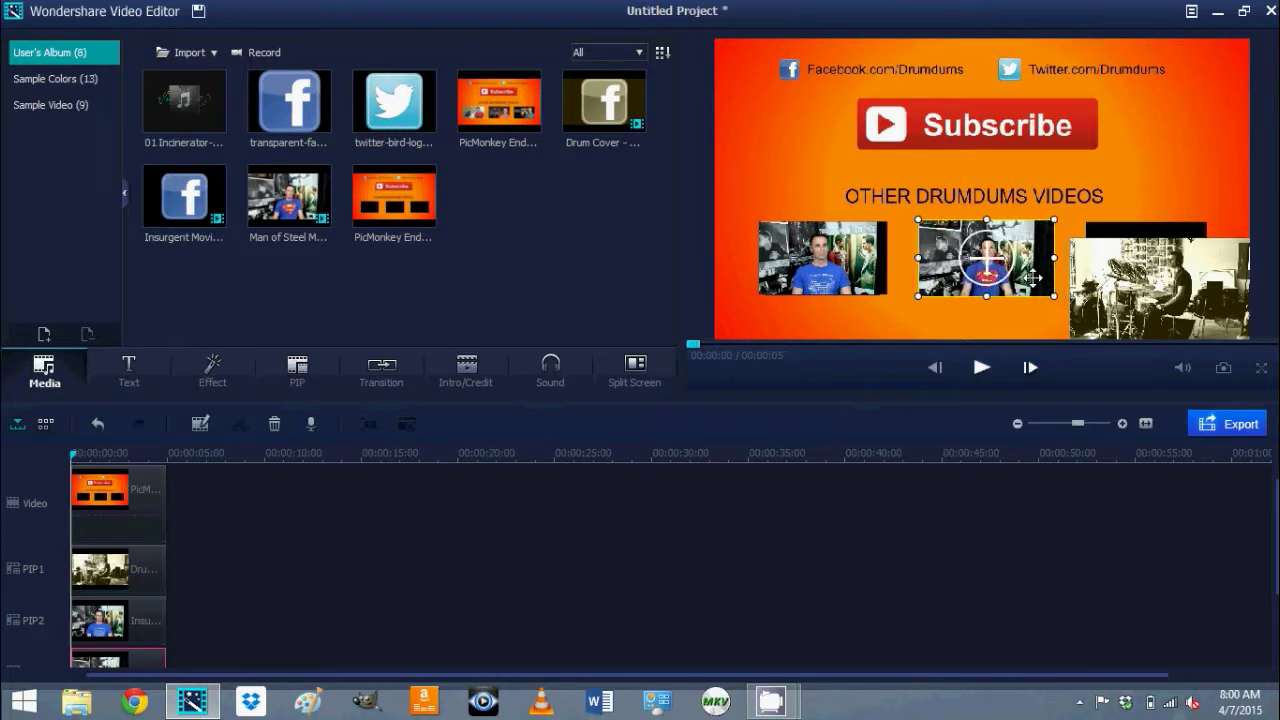
{"action": "left_click", "coordinate": [1159, 314]}
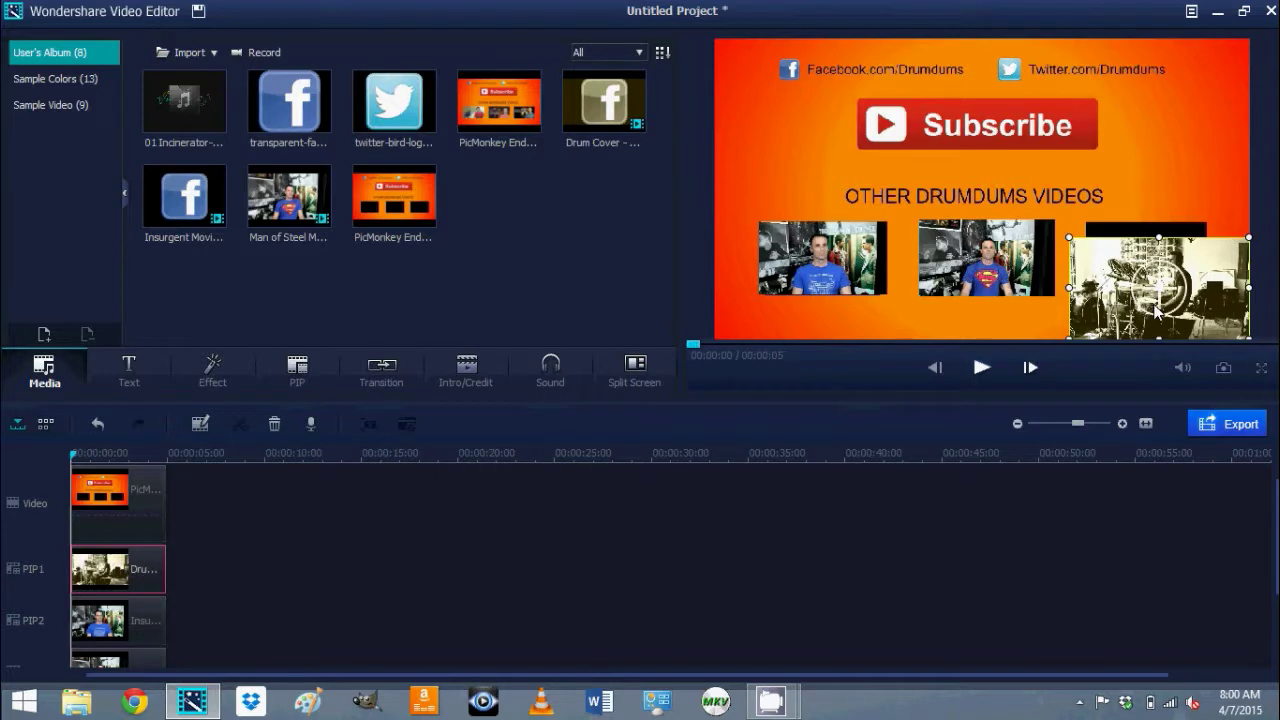
{"action": "left_click_drag", "start_coordinate": [1113, 270], "coordinate": [1113, 253]}
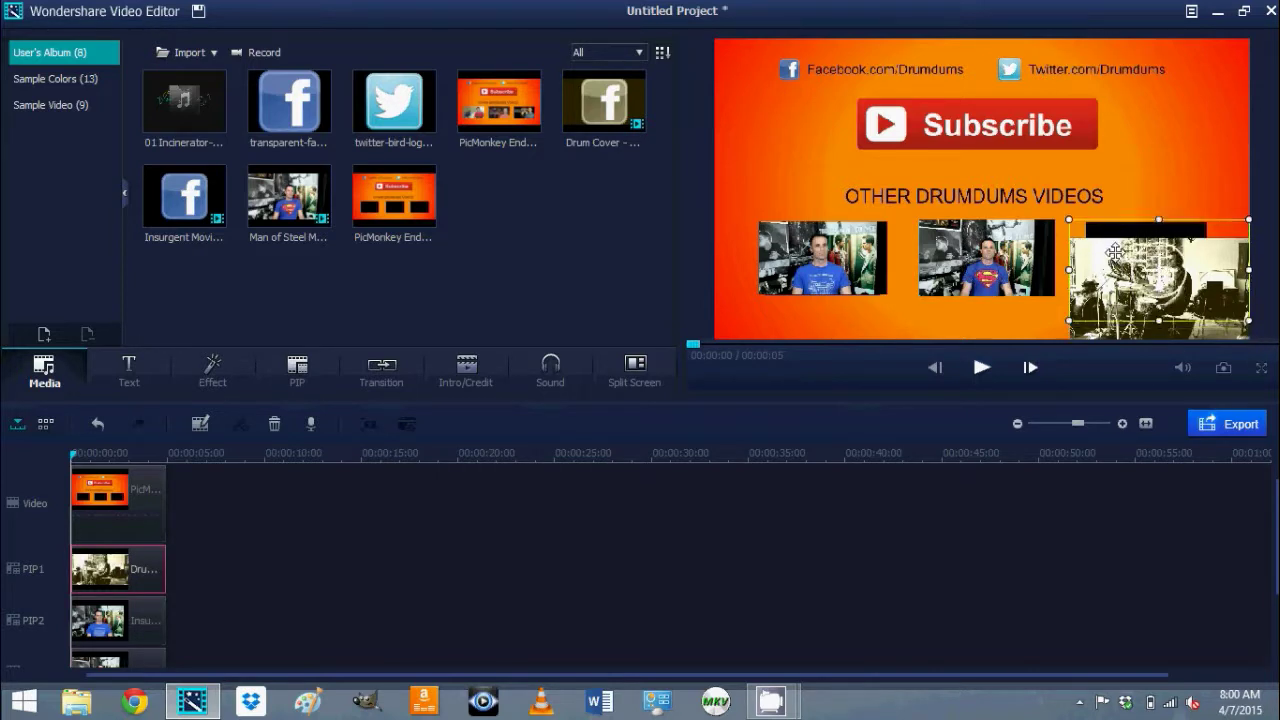
{"action": "left_click_drag", "start_coordinate": [1249, 330], "coordinate": [1220, 300]}
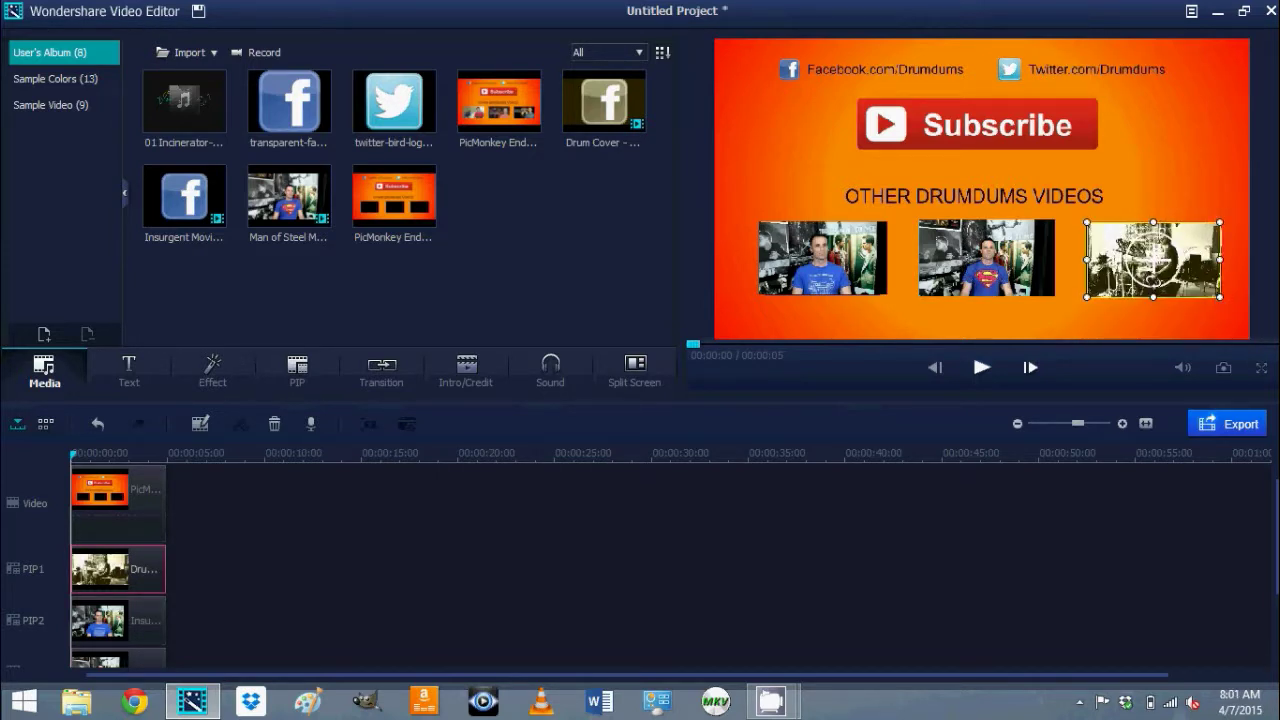
Nudge the drummer overlay slightly left, then play the 5-second end slate to check it
{"action": "left_click_drag", "start_coordinate": [1115, 282], "coordinate": [1113, 283]}
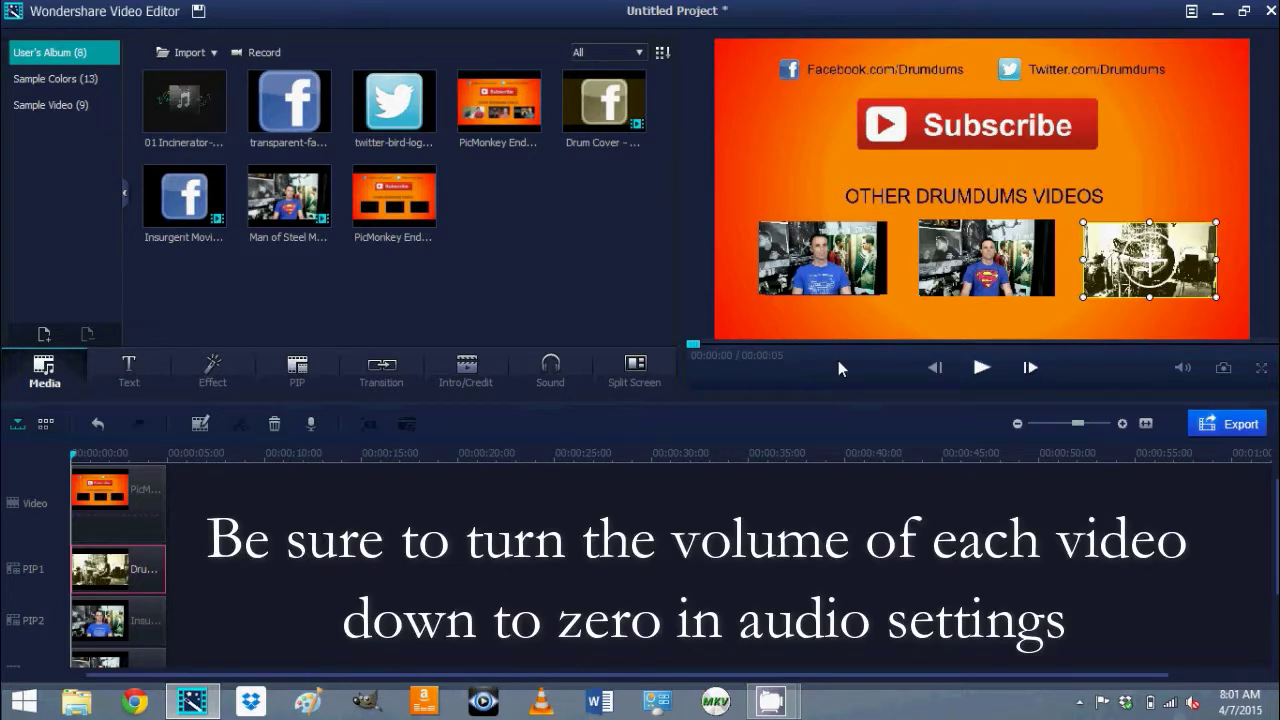
{"action": "left_click", "coordinate": [980, 368]}
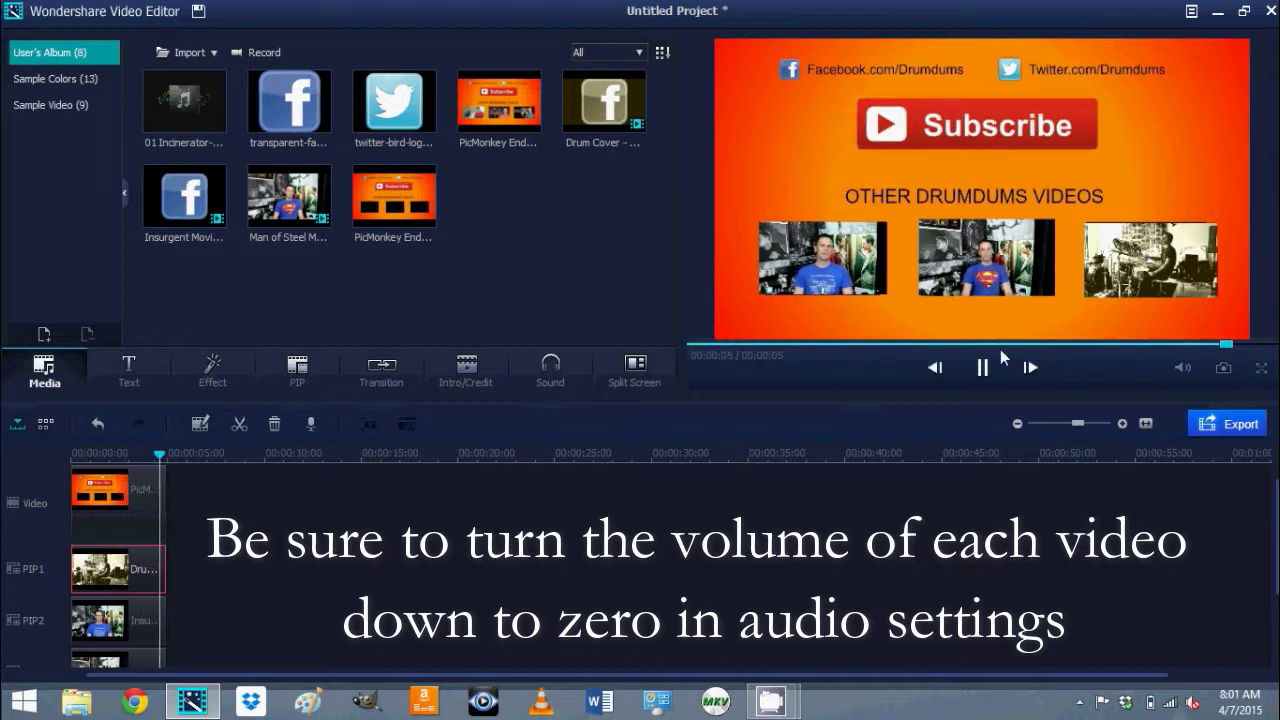
{"action": "left_click", "coordinate": [980, 370]}
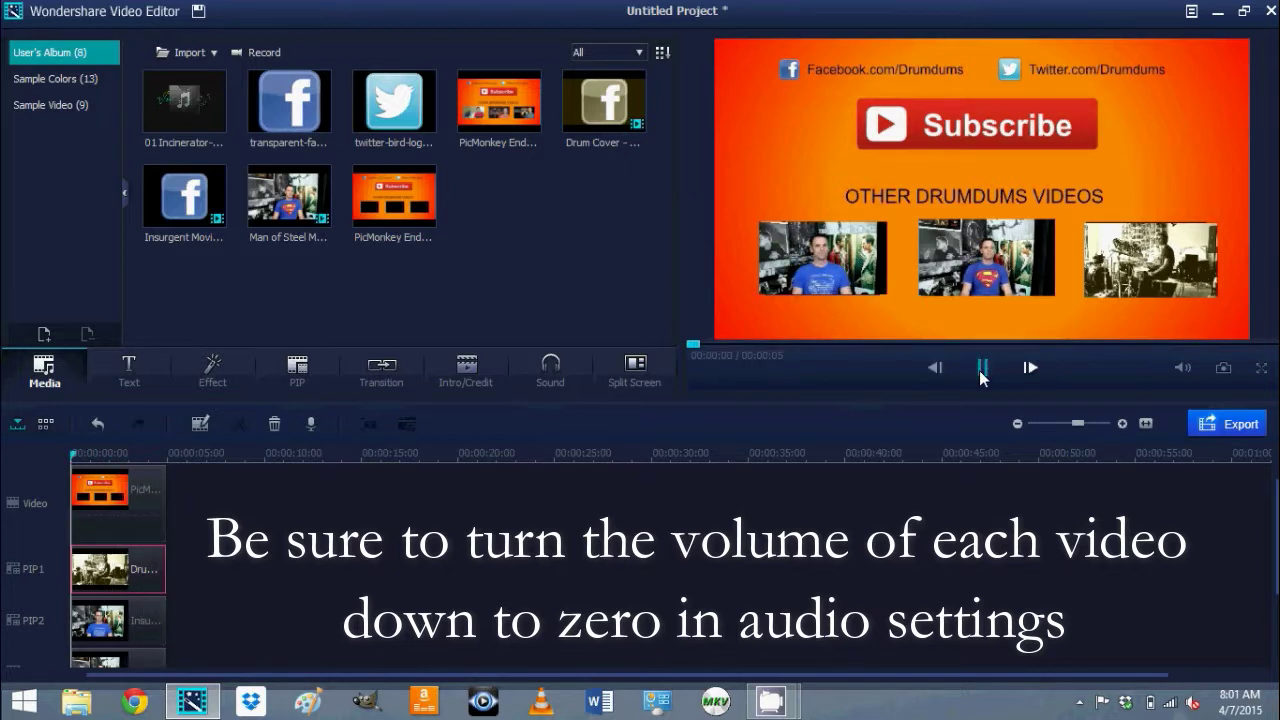
{"action": "left_click", "coordinate": [982, 370]}
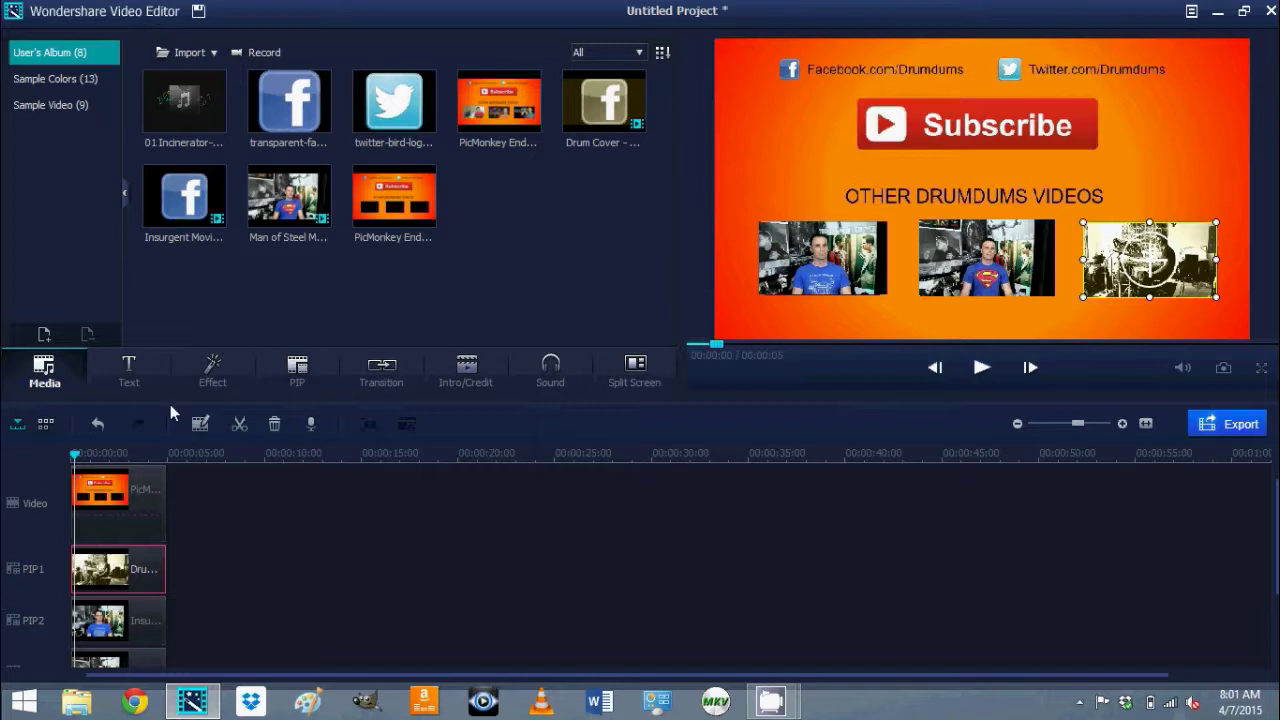
Place the Metal title template from the text library onto the Text track at 00:00
{"action": "left_click", "coordinate": [130, 368]}
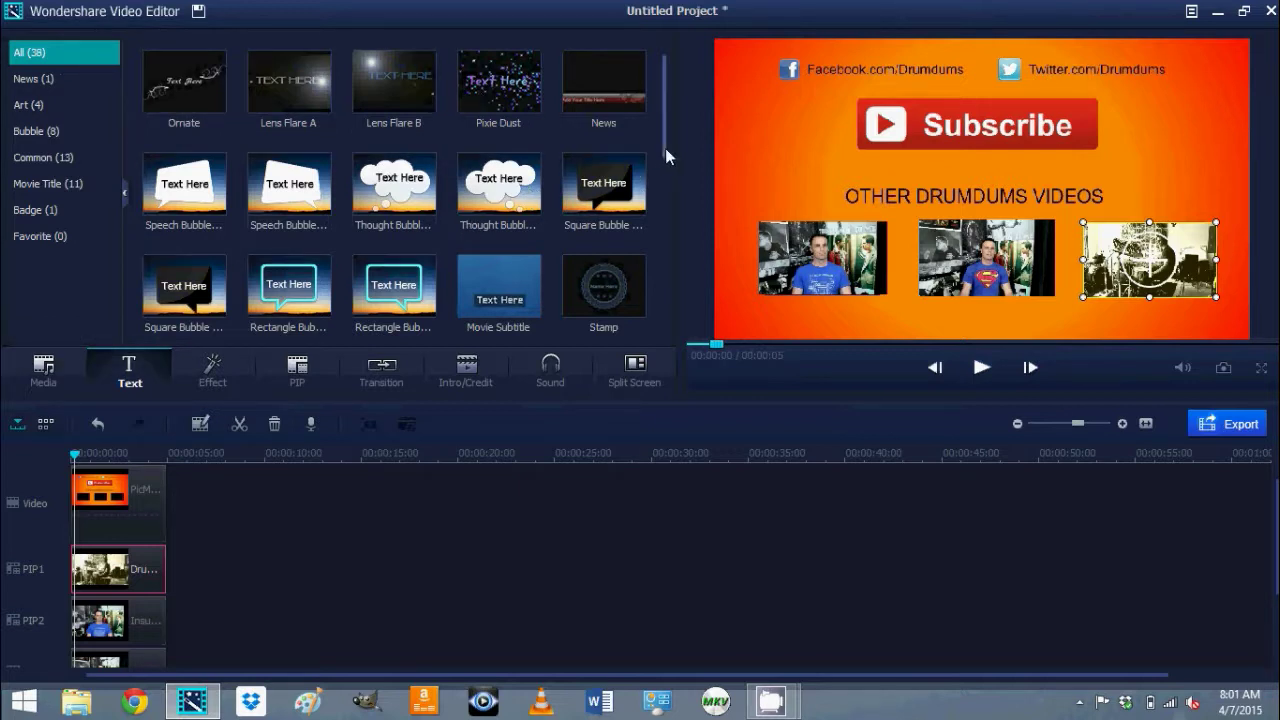
{"action": "left_click_drag", "start_coordinate": [665, 153], "coordinate": [668, 224]}
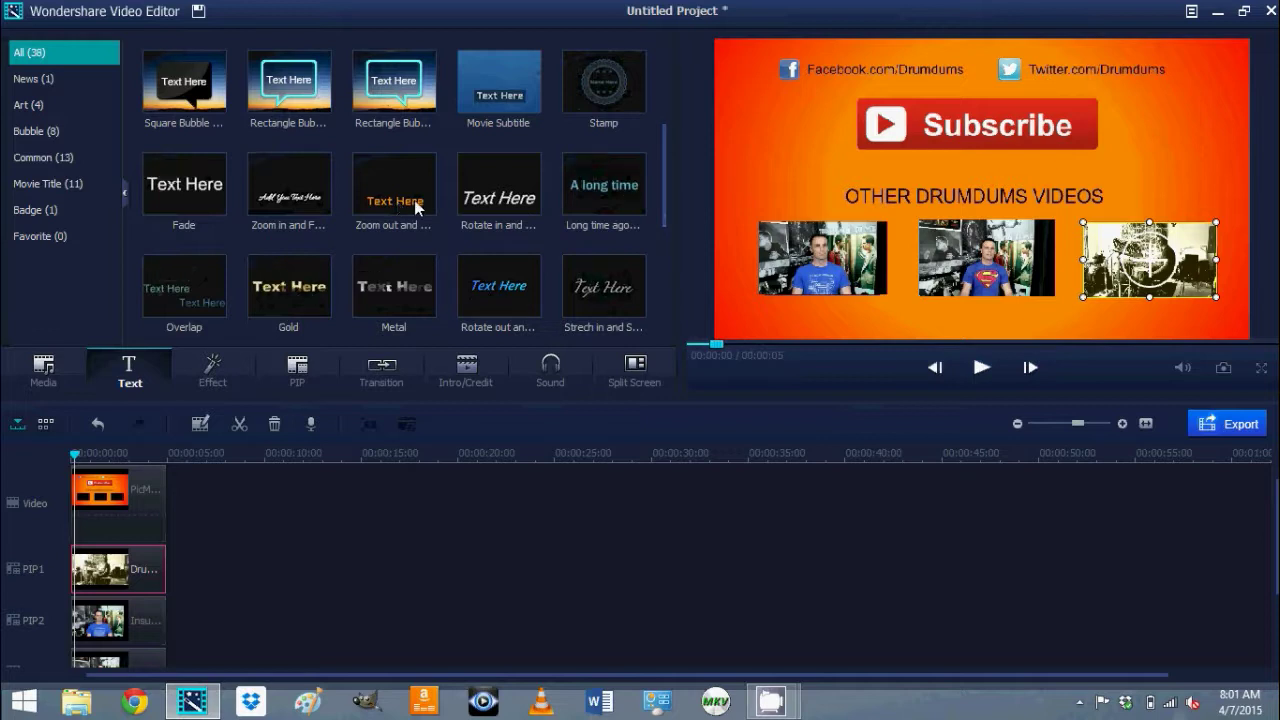
{"action": "left_click", "coordinate": [407, 286]}
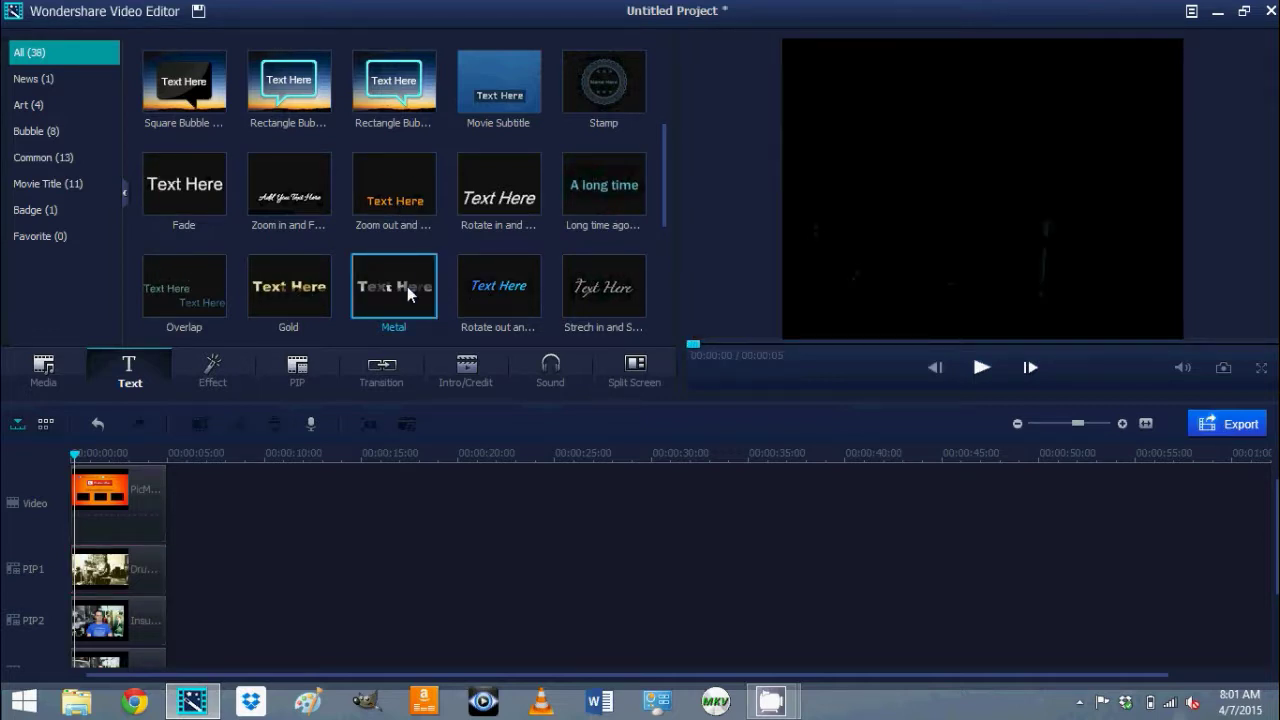
{"action": "left_click_drag", "start_coordinate": [407, 286], "coordinate": [77, 638]}
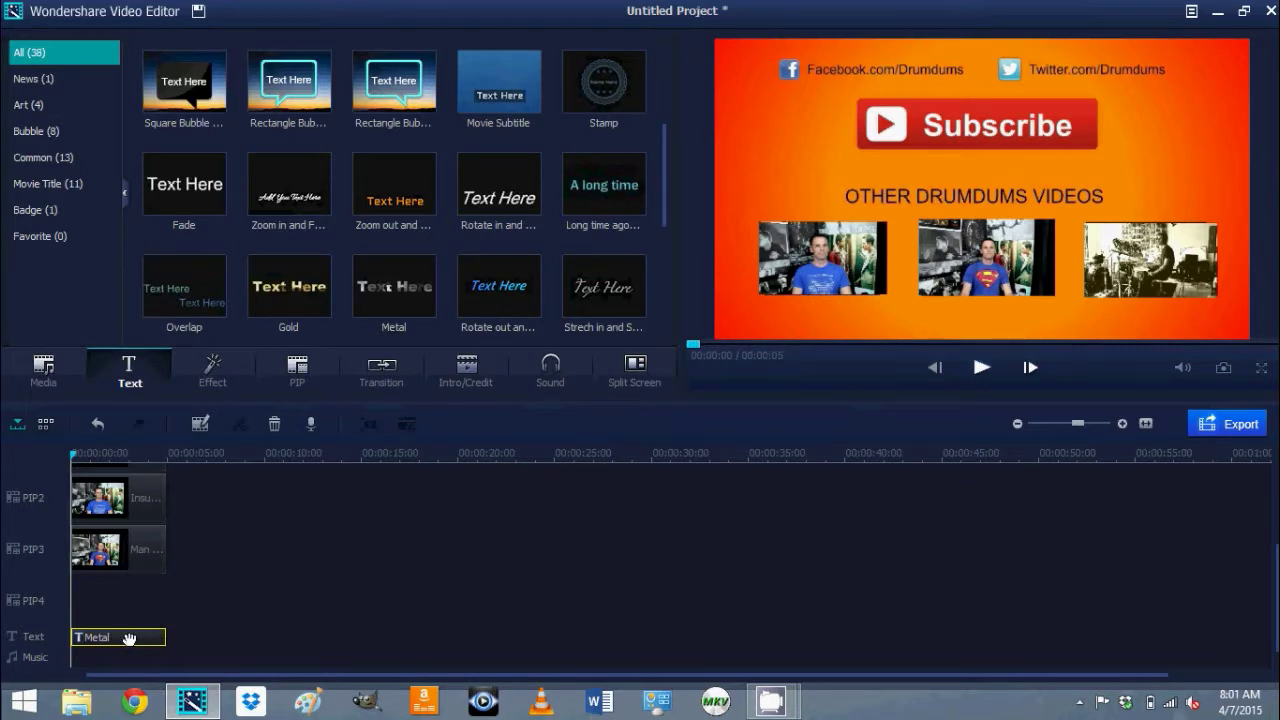
{"action": "double_click", "coordinate": [129, 638]}
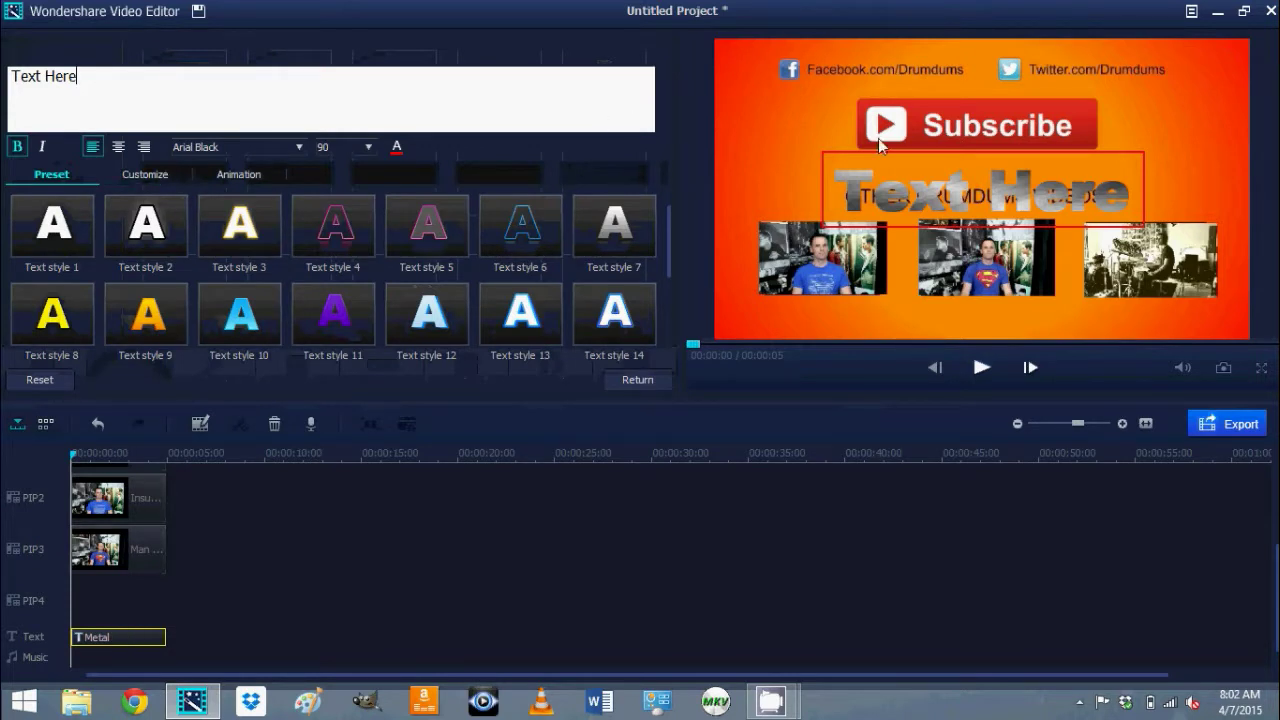
Move the title down over the video thumbnails and try font sizes 44 and 36
{"action": "left_click_drag", "start_coordinate": [932, 198], "coordinate": [869, 267]}
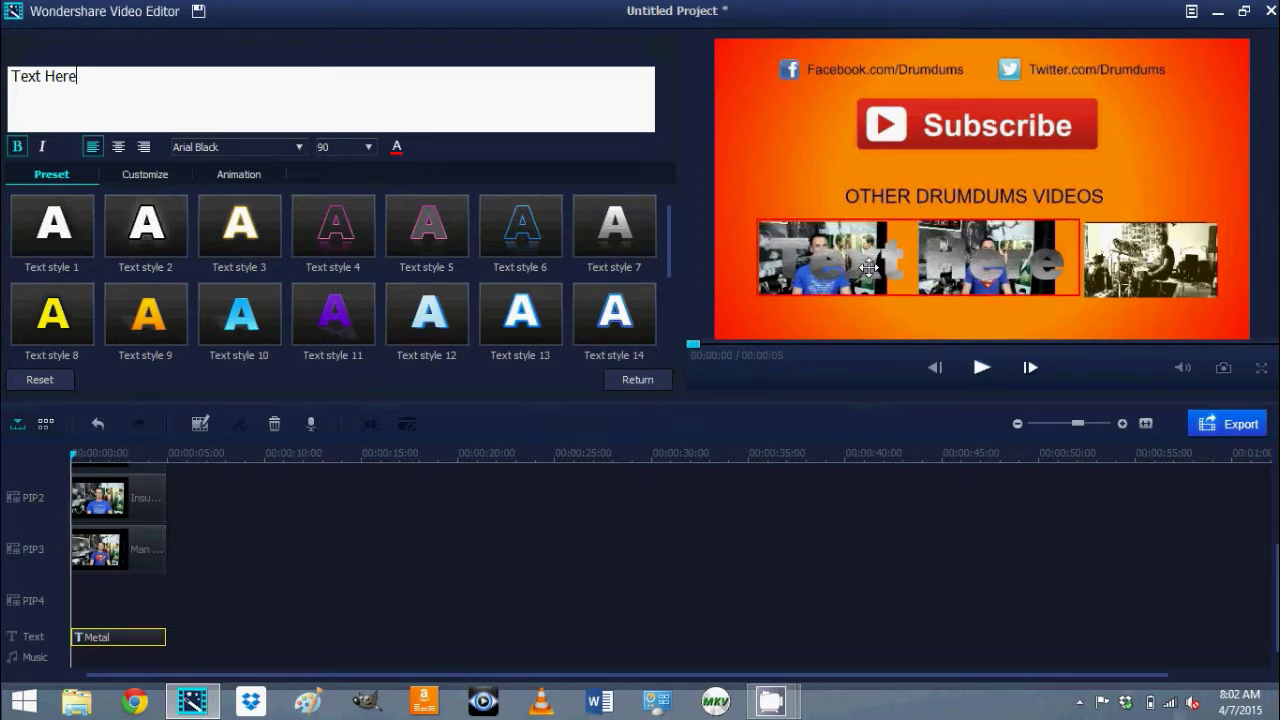
{"action": "left_click", "coordinate": [368, 147]}
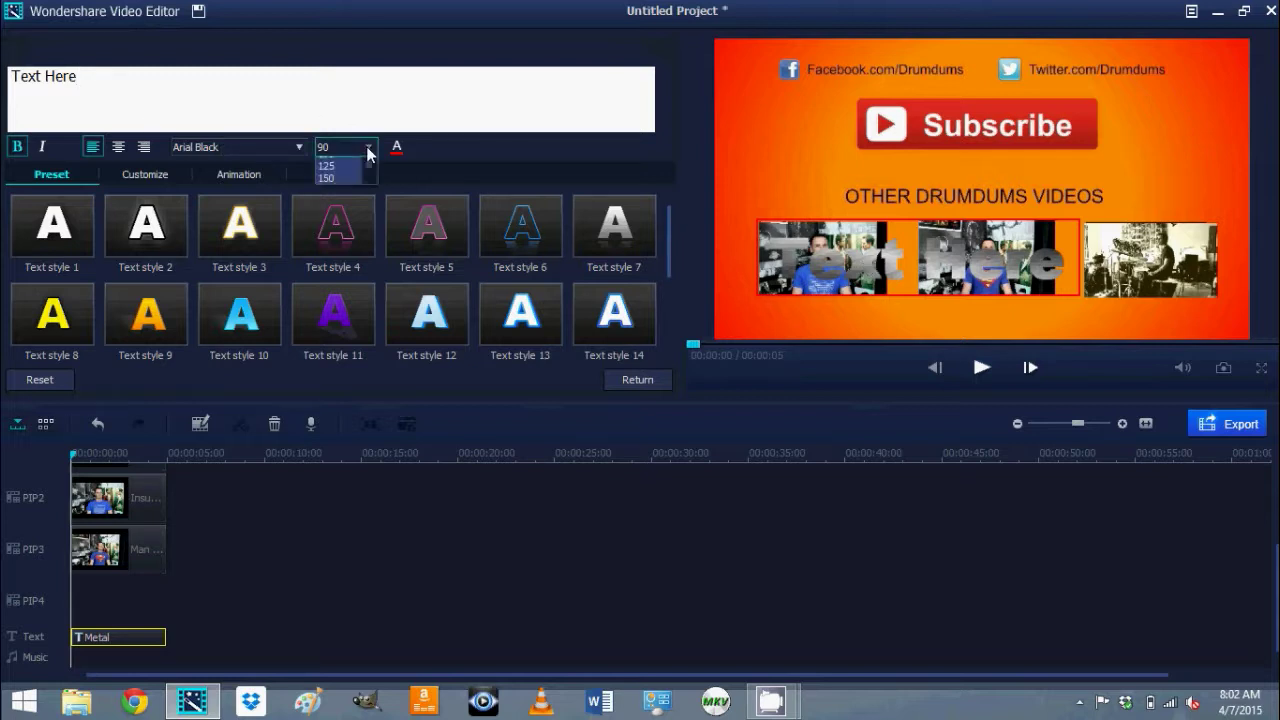
{"action": "scroll", "coordinate": [368, 168], "scroll_direction": "up", "scroll_amount": 3}
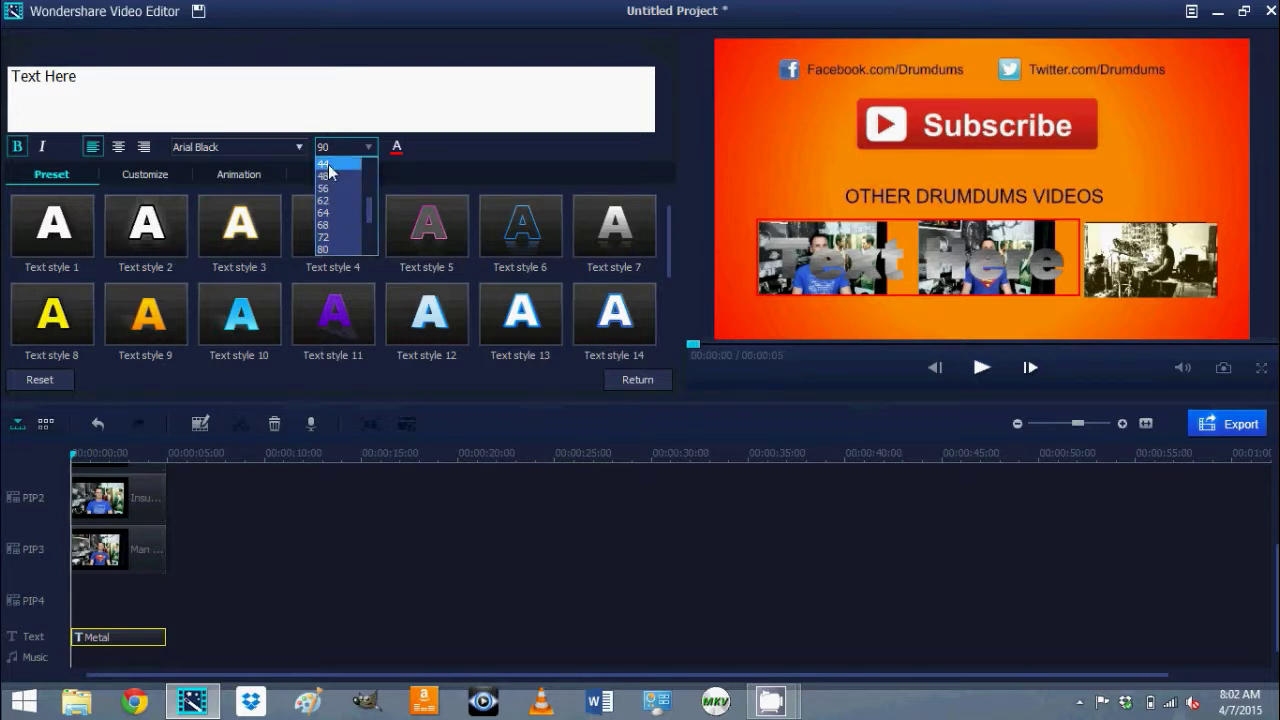
{"action": "left_click", "coordinate": [326, 164]}
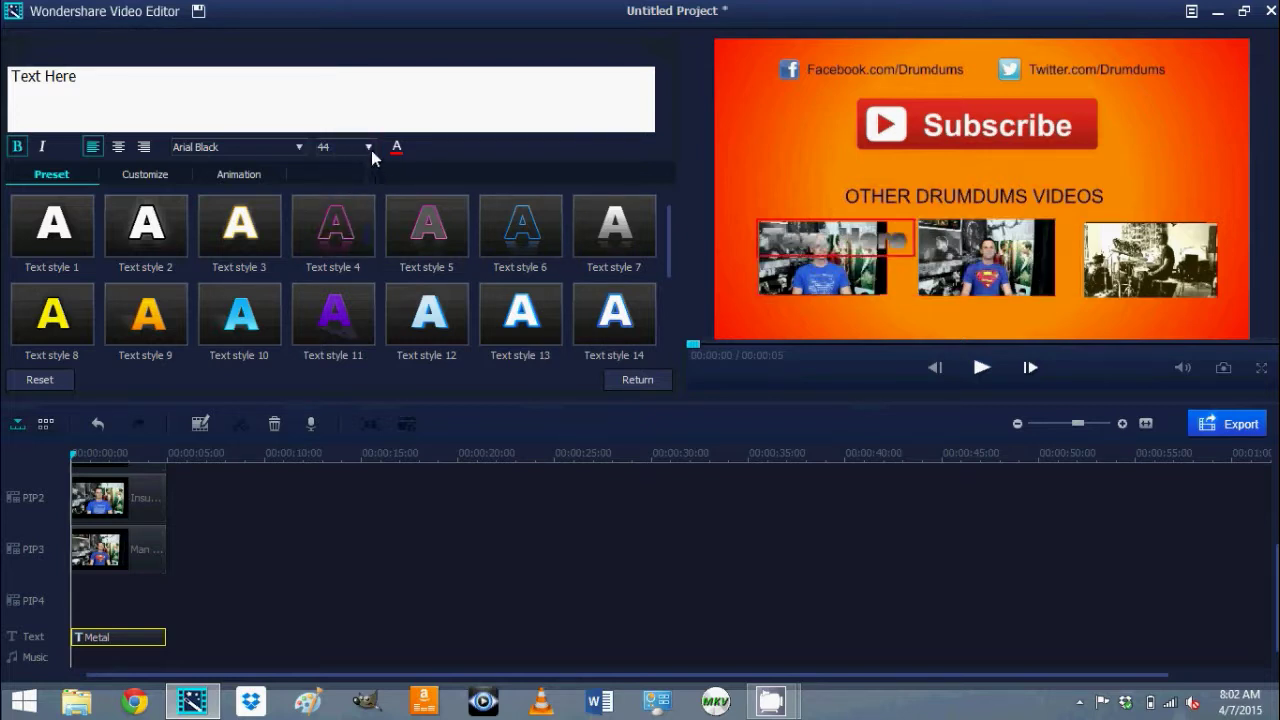
{"action": "left_click", "coordinate": [370, 150]}
{"action": "scroll", "coordinate": [369, 167], "scroll_direction": "up", "scroll_amount": 2}
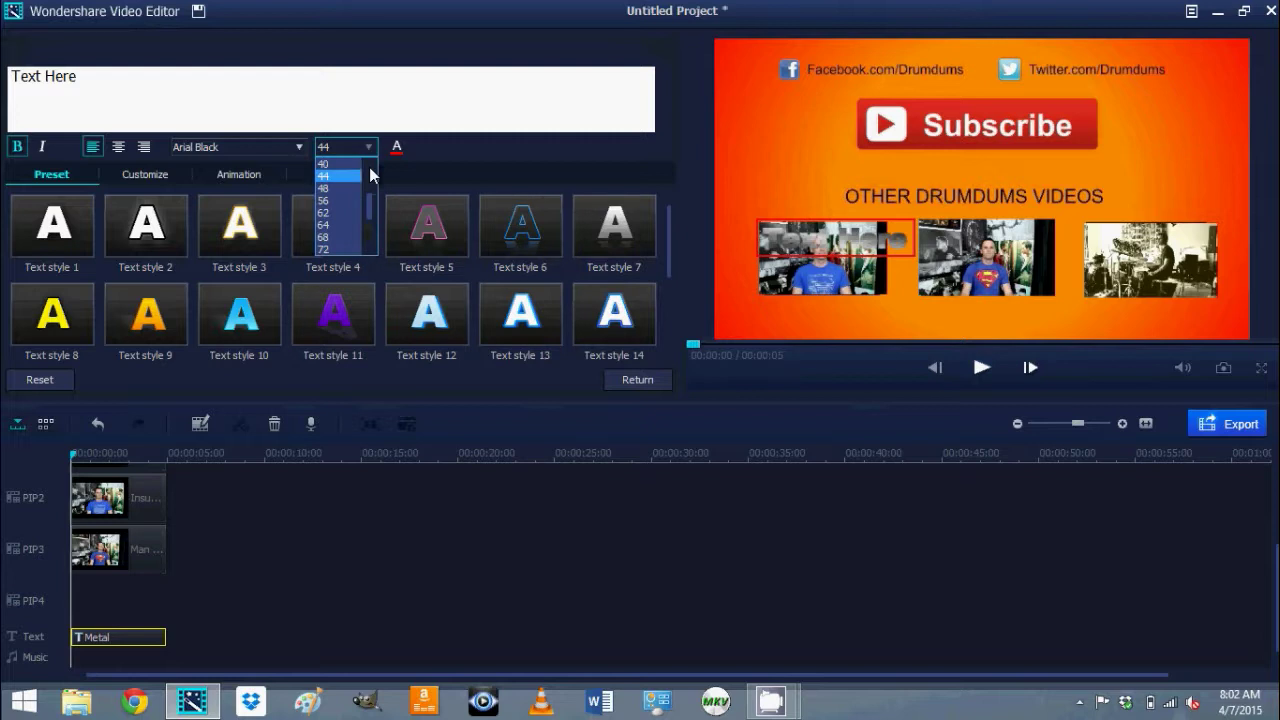
{"action": "left_click", "coordinate": [348, 166]}
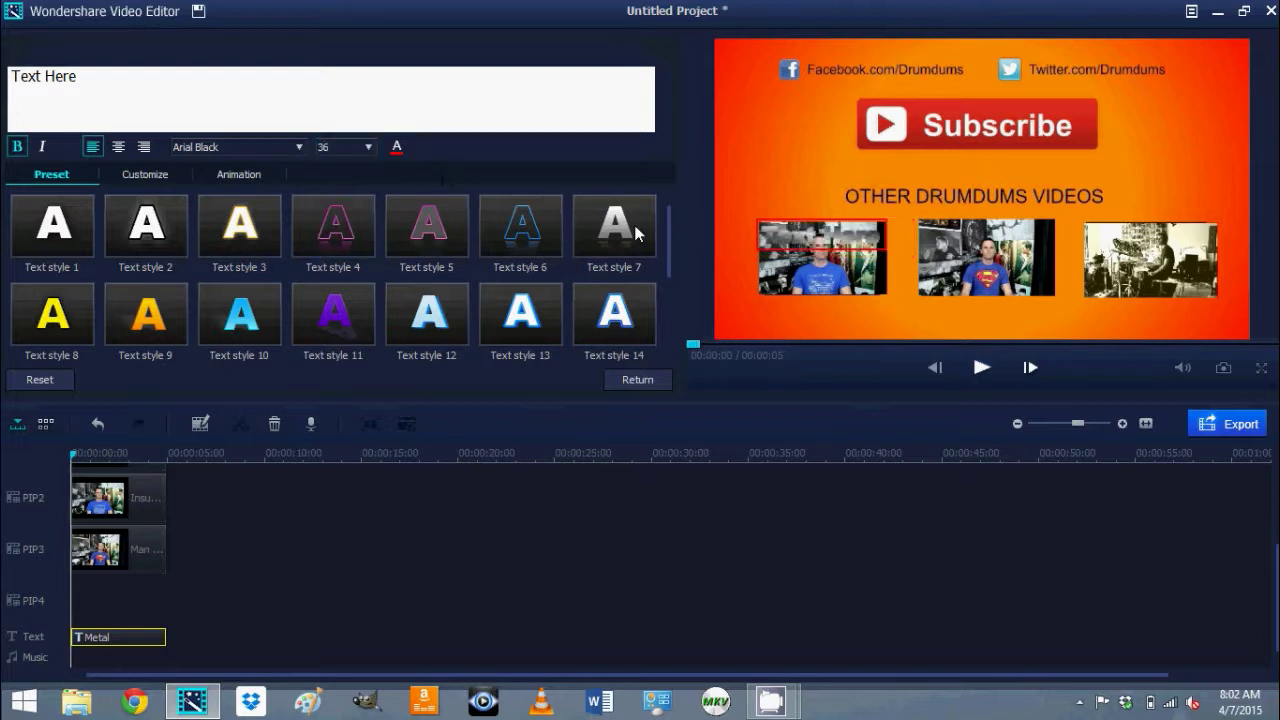
{"action": "left_click", "coordinate": [368, 148]}
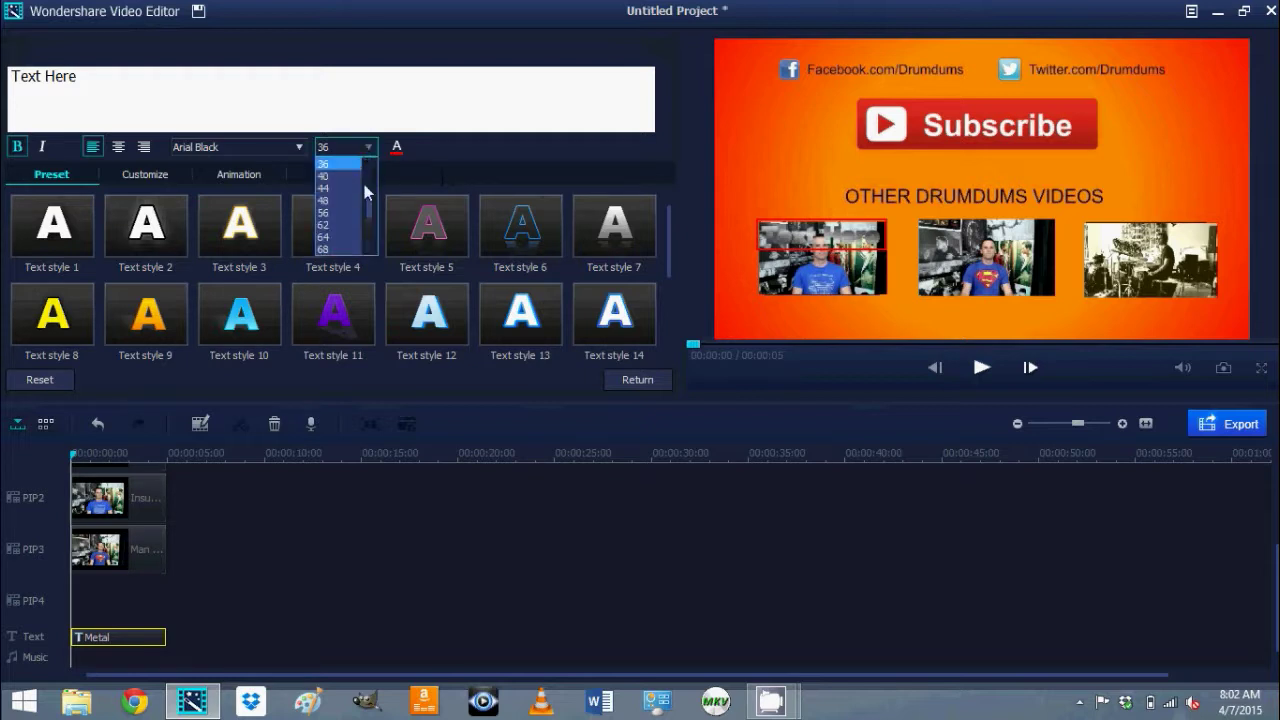
{"action": "scroll", "coordinate": [369, 186], "scroll_direction": "up", "scroll_amount": 2}
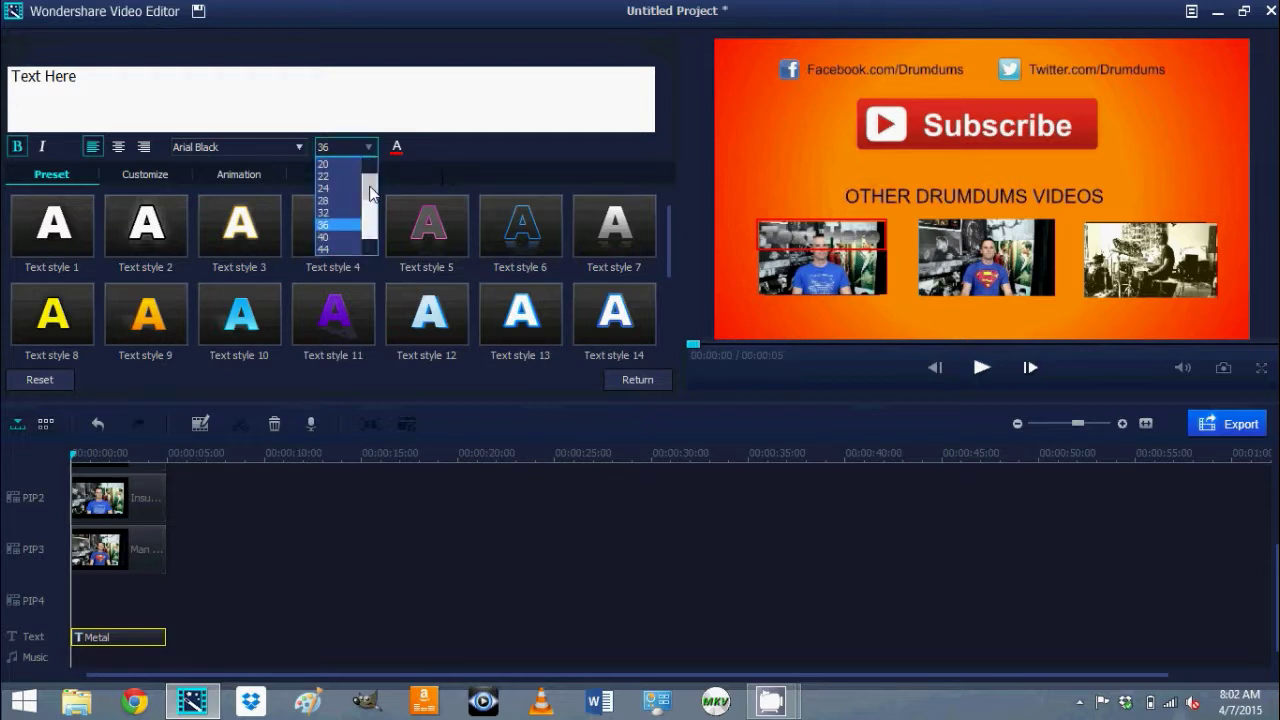
{"action": "left_click", "coordinate": [299, 149]}
Switch the title font to Garamond and set its size to 40
{"action": "left_click", "coordinate": [299, 149]}
{"action": "left_click_drag", "start_coordinate": [299, 172], "coordinate": [299, 203]}
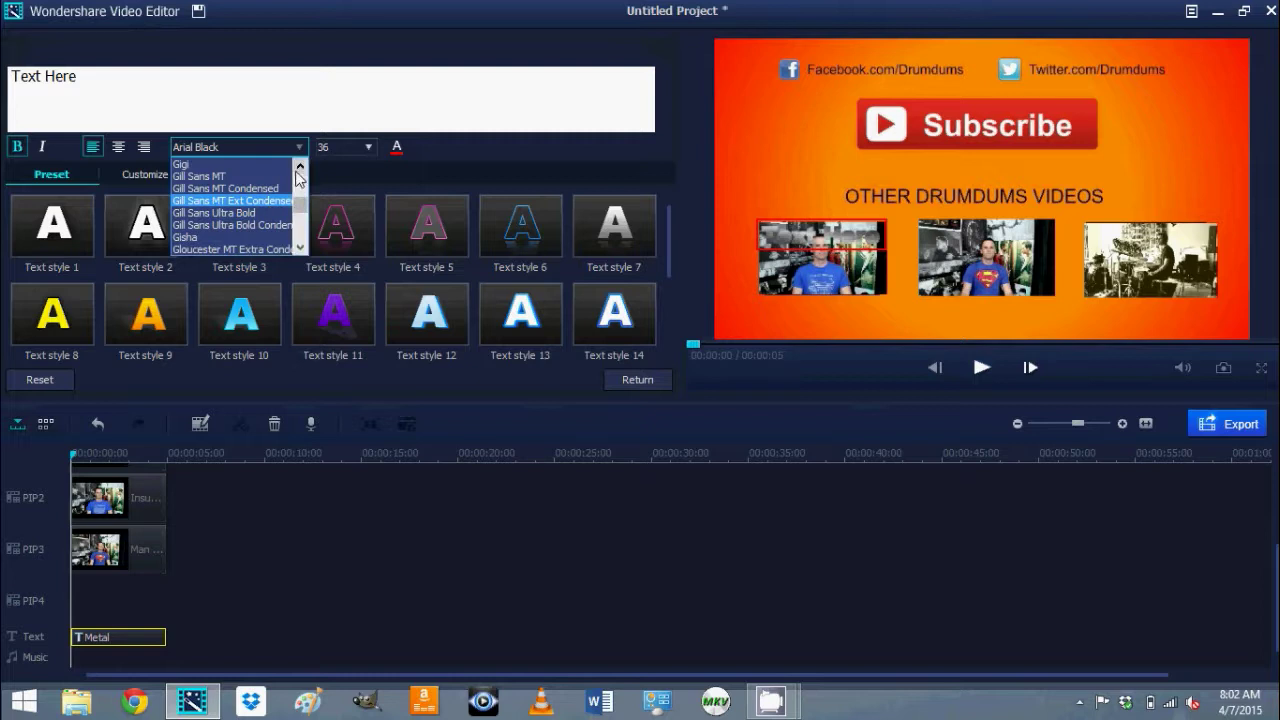
{"action": "scroll", "coordinate": [298, 172], "scroll_direction": "up", "scroll_amount": 1}
{"action": "scroll", "coordinate": [297, 171], "scroll_direction": "up", "scroll_amount": 2}
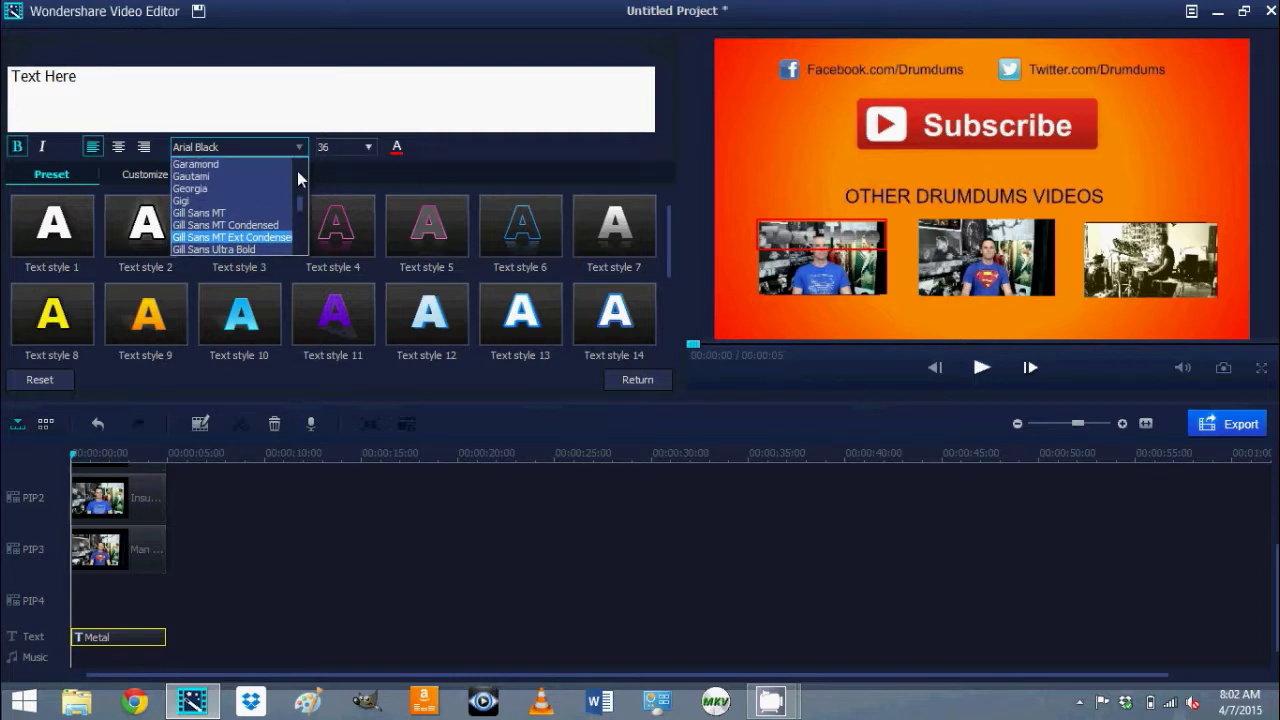
{"action": "left_click", "coordinate": [248, 188]}
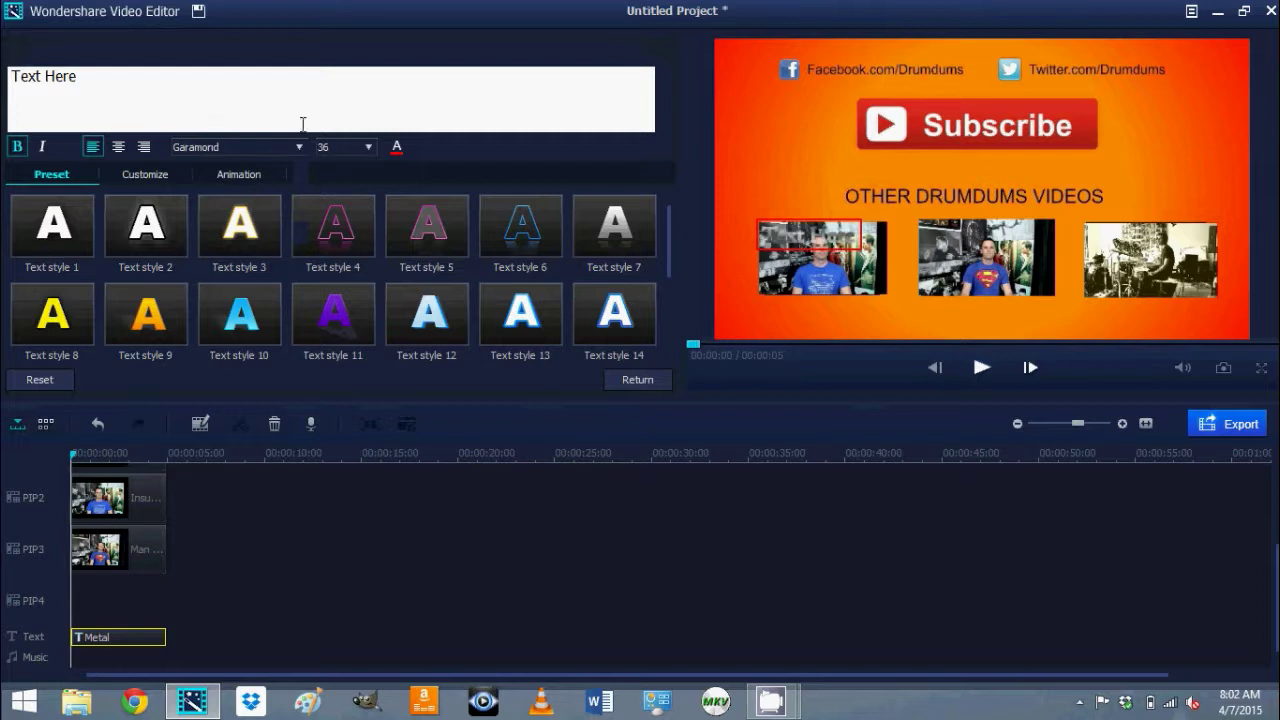
{"action": "left_click", "coordinate": [369, 147]}
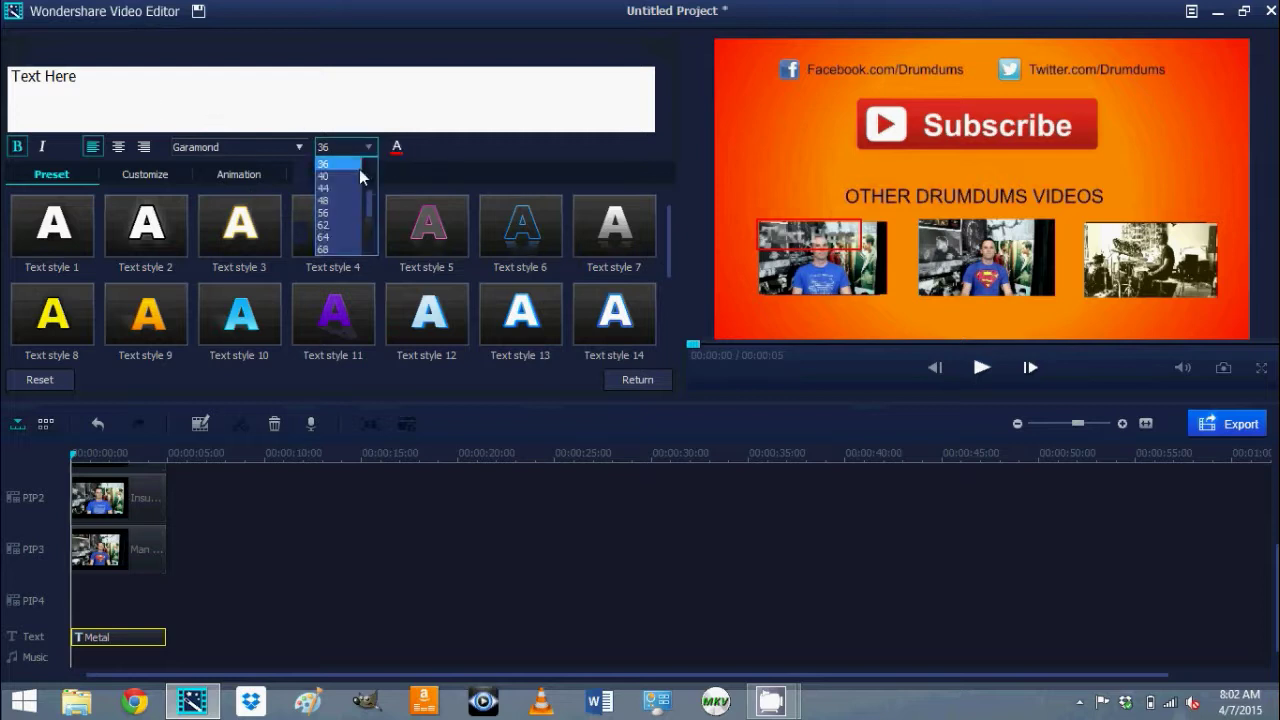
{"action": "left_click", "coordinate": [355, 174]}
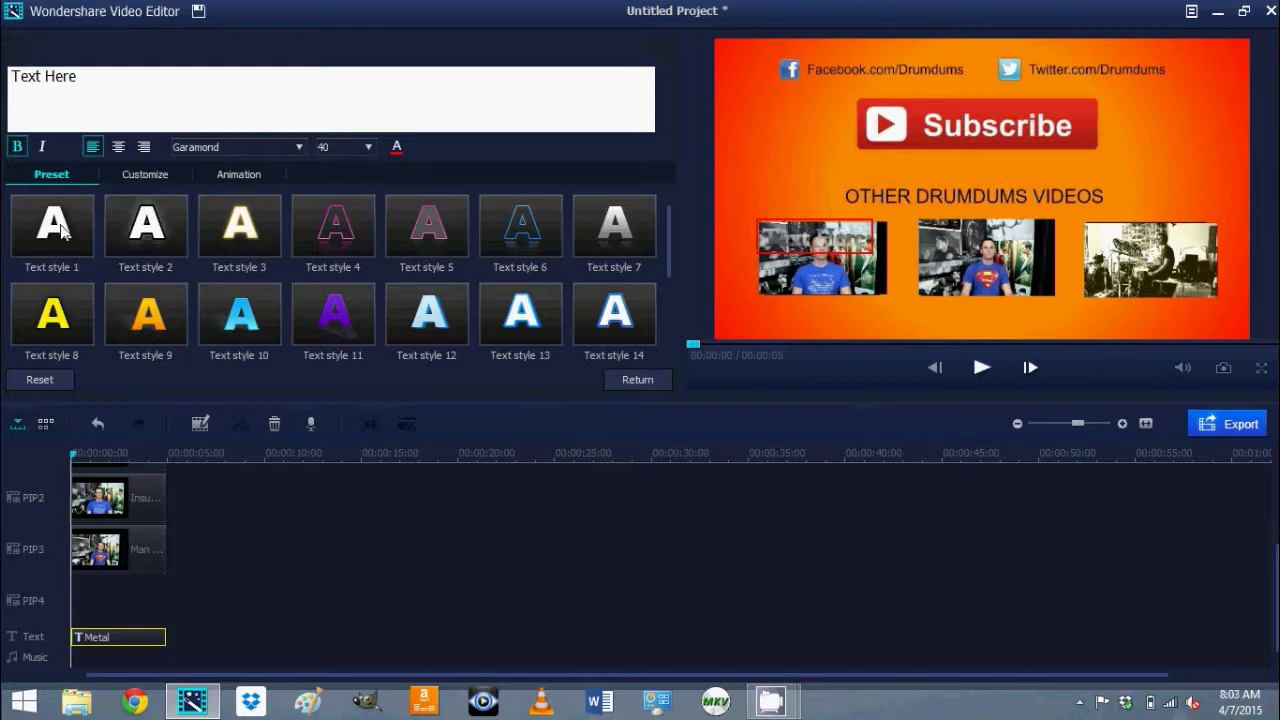
Change the title text colour to the white custom colour
{"action": "left_click", "coordinate": [398, 148]}
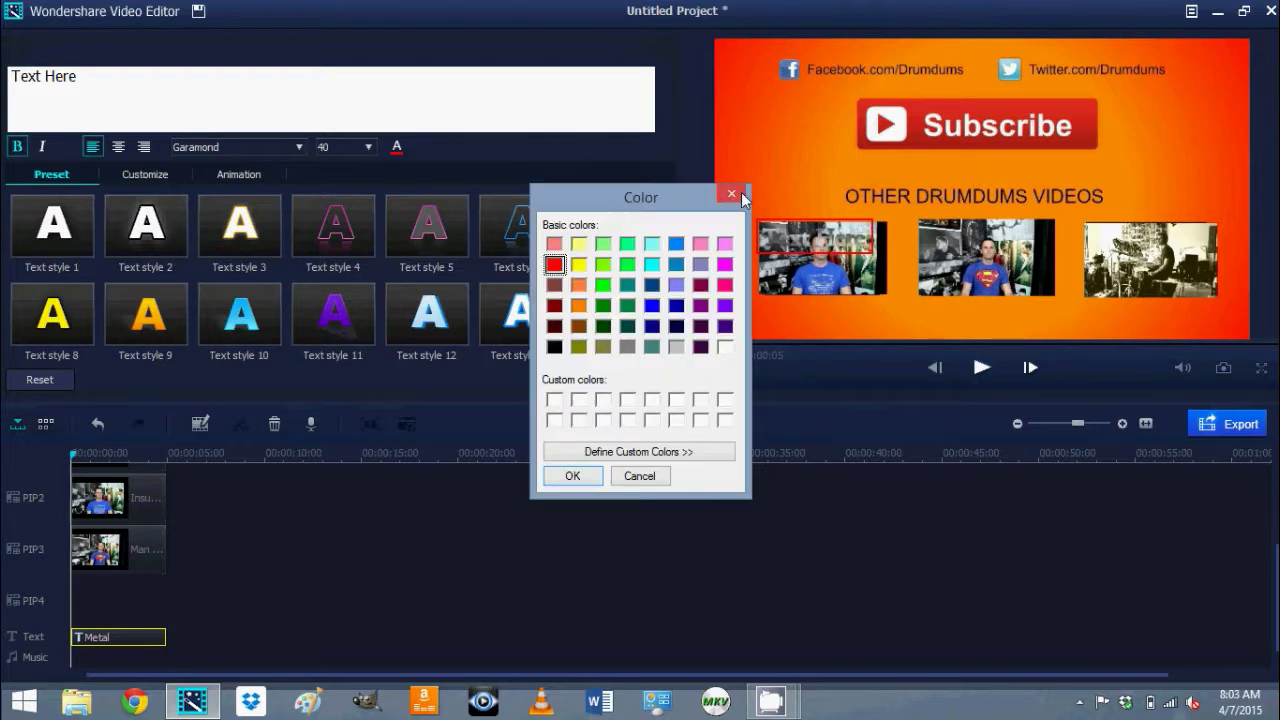
{"action": "left_click", "coordinate": [554, 401]}
{"action": "left_click", "coordinate": [575, 476]}
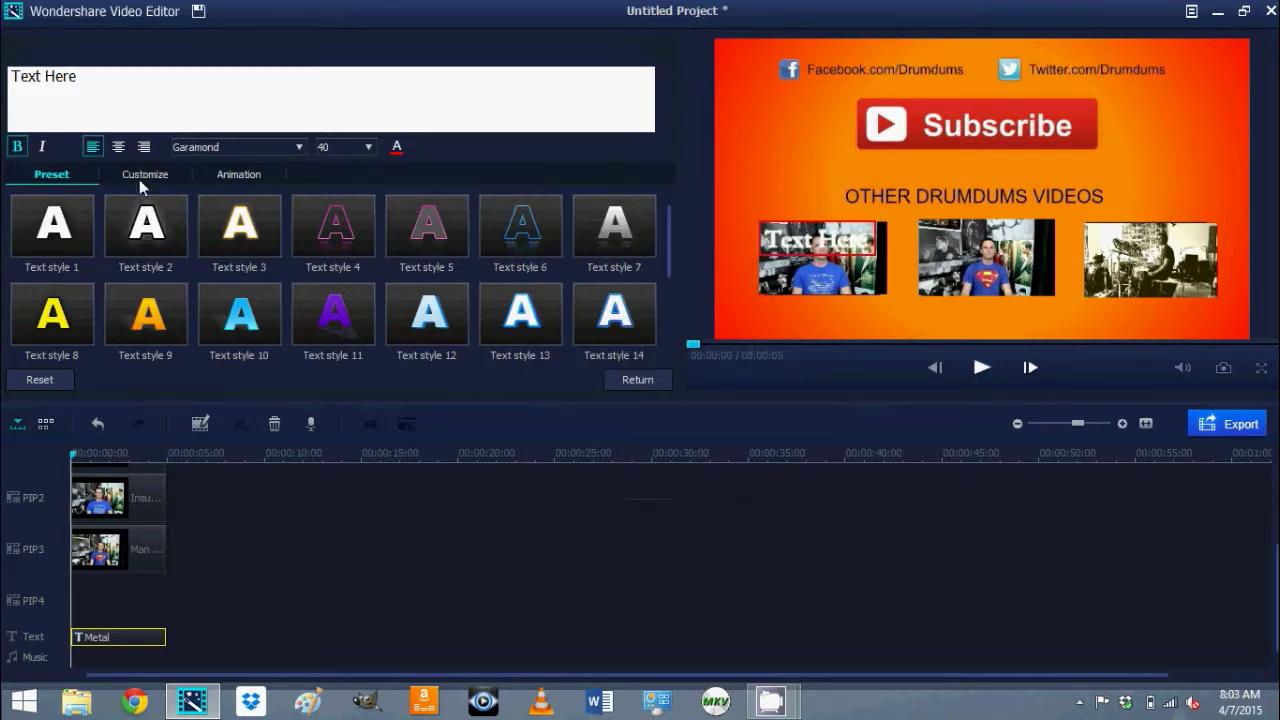
Turn off bold, apply Text style 1, and move the caption over the first thumbnail
{"action": "left_click", "coordinate": [18, 148]}
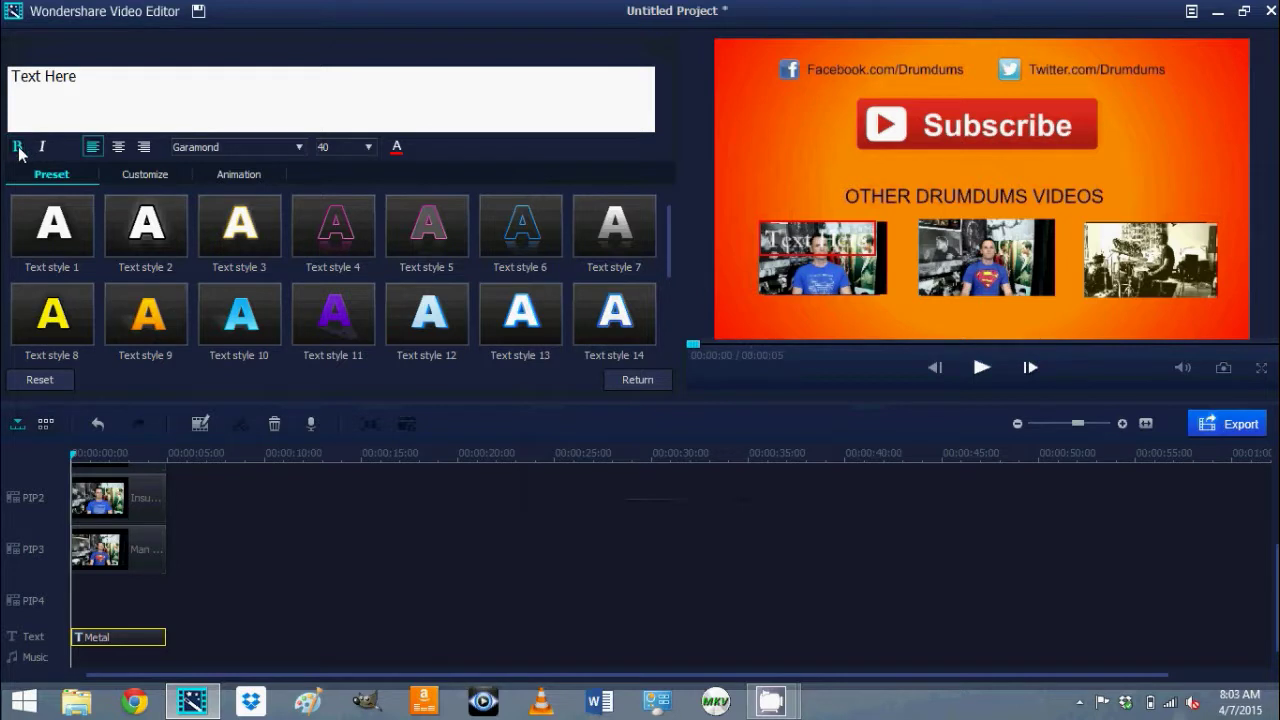
{"action": "left_click", "coordinate": [55, 232]}
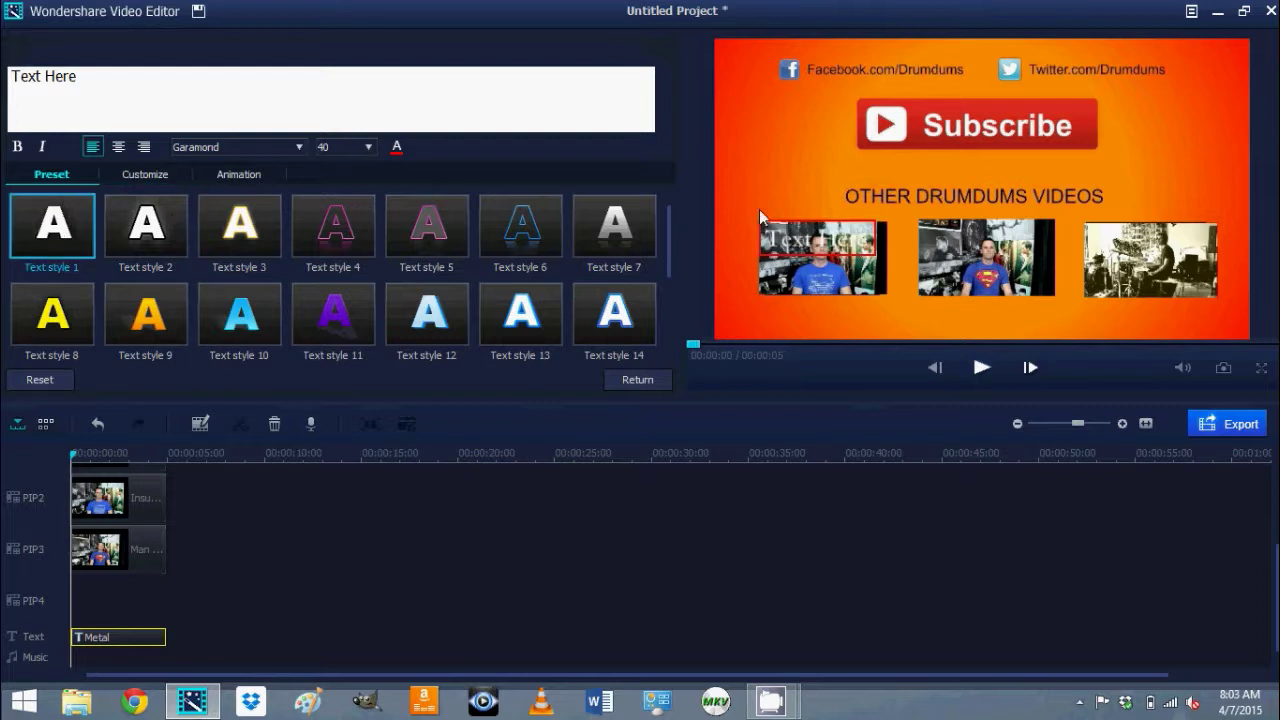
{"action": "left_click_drag", "start_coordinate": [806, 236], "coordinate": [806, 275]}
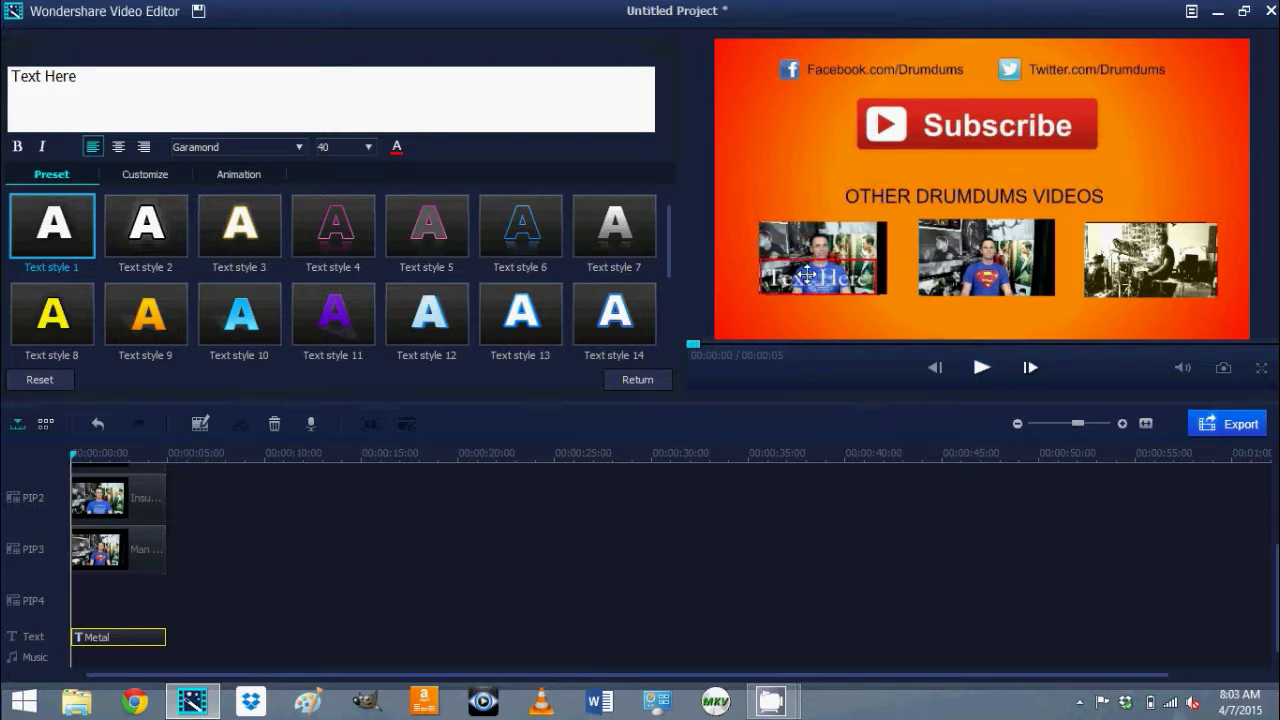
Replace 'Text Here' with 'Insurgent' and 'Man of Steel', adjusting the spacing between them
{"action": "left_click", "coordinate": [217, 78]}
{"action": "key", "text": "BackSpace"}
{"action": "key", "text": "BackSpace"}
{"action": "key", "text": "BackSpace"}
{"action": "key", "text": "BackSpace"}
{"action": "key", "text": "BackSpace"}
{"action": "key", "text": "BackSpace"}
{"action": "key", "text": "BackSpace"}
{"action": "key", "text": "BackSpace"}
{"action": "key", "text": "BackSpace"}
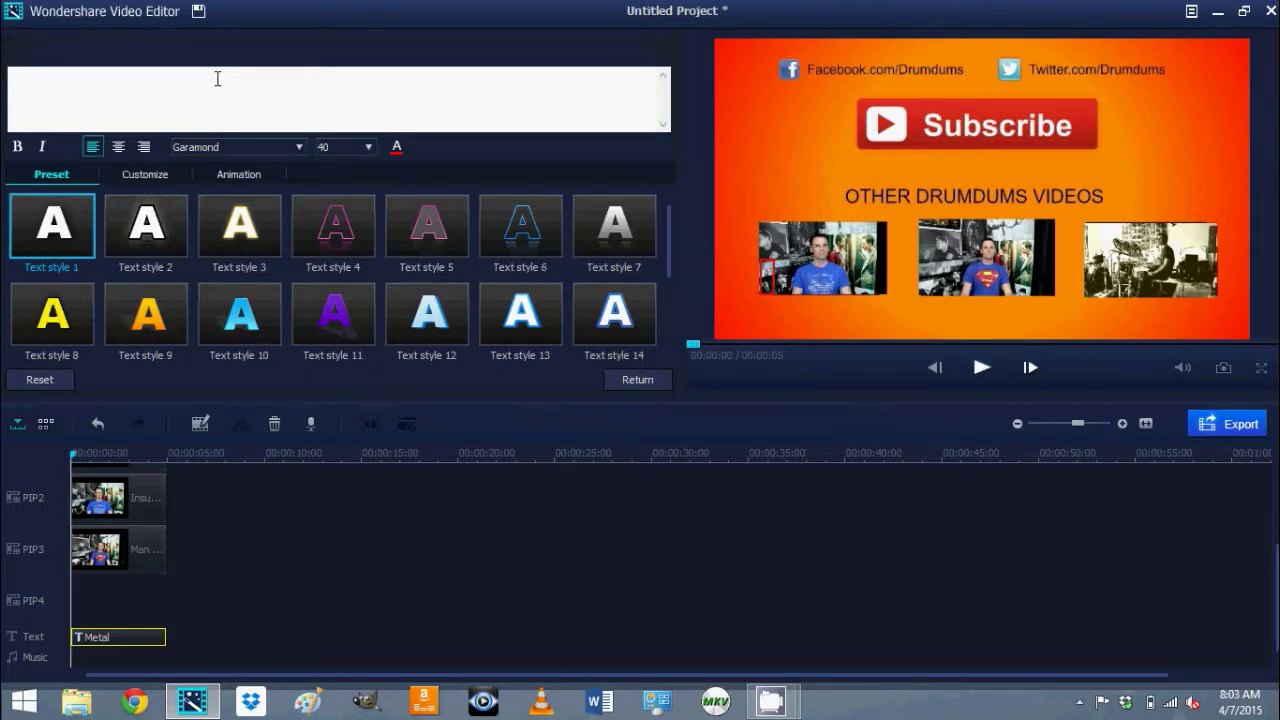
{"action": "type", "text": "Insurgent"}
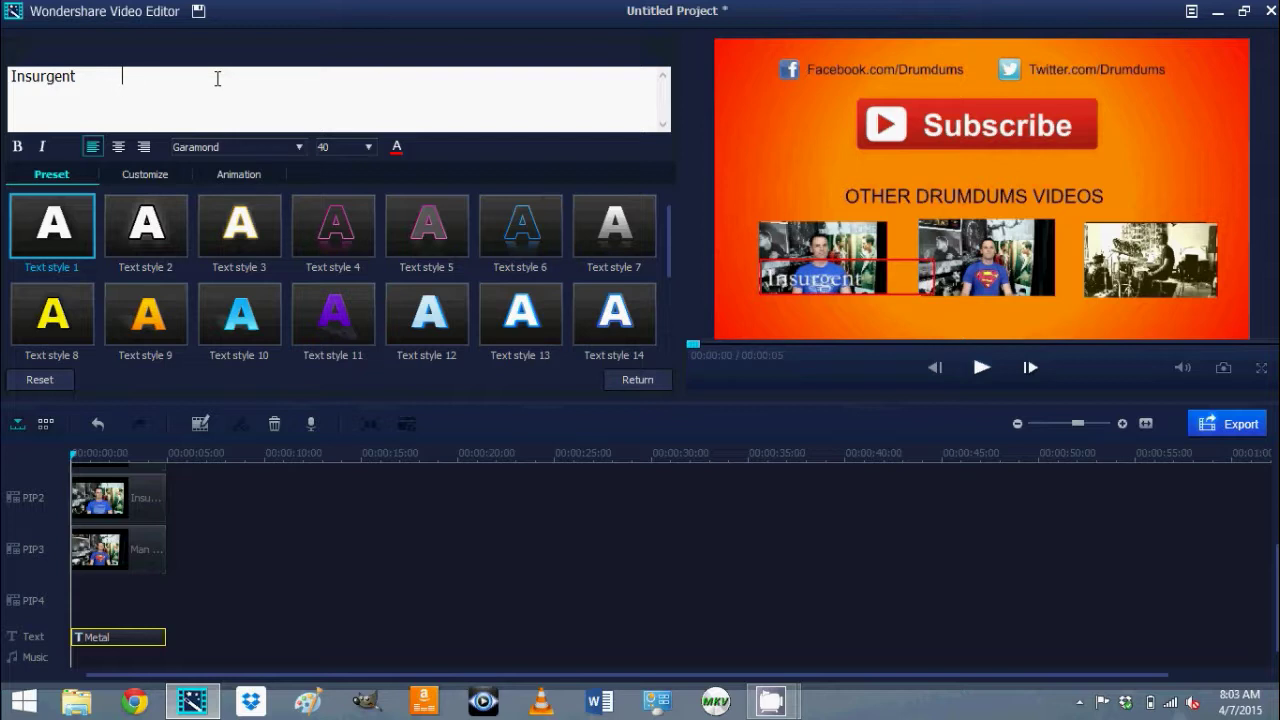
{"action": "type", "text": "Man of "}
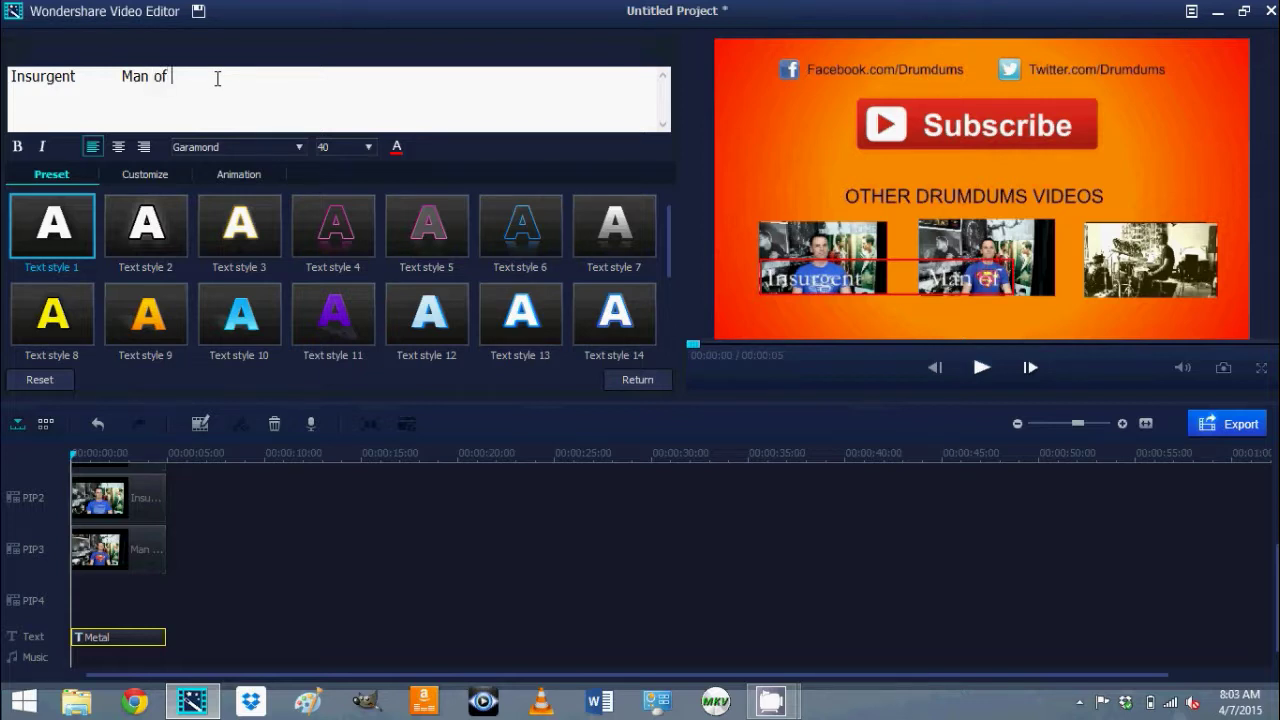
{"action": "type", "text": "Steel"}
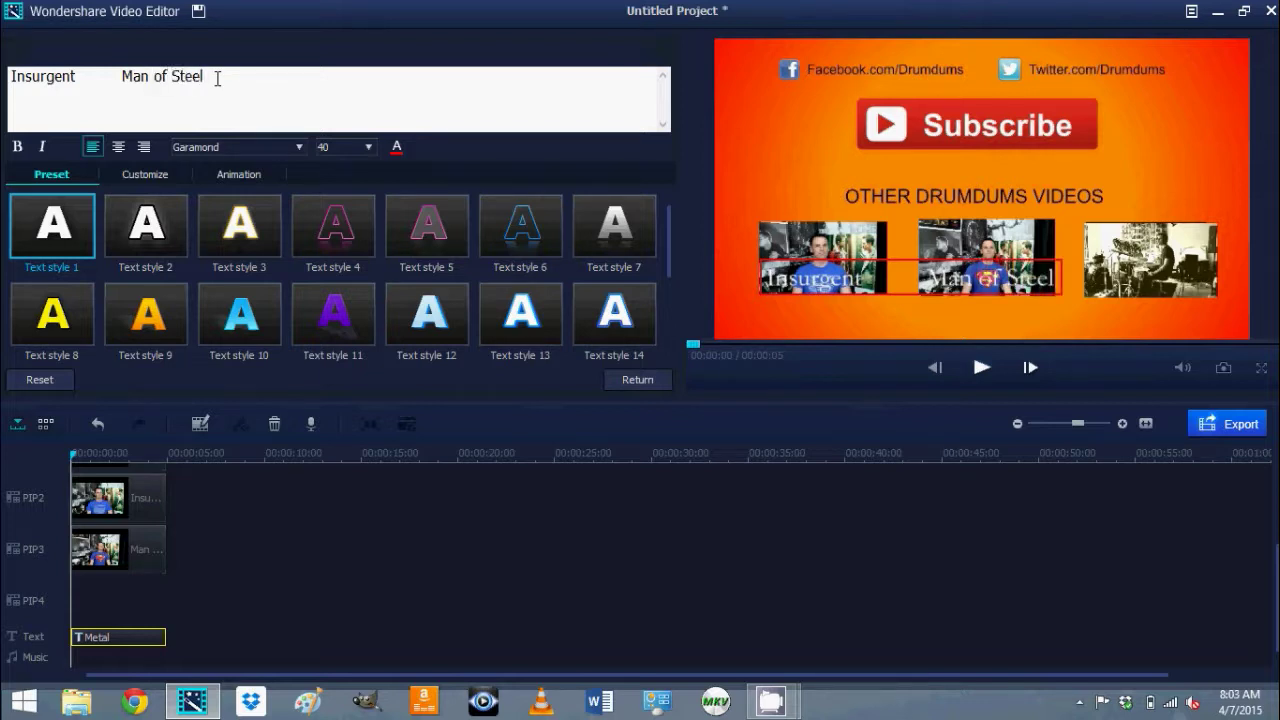
{"action": "left_click", "coordinate": [119, 77]}
{"action": "key", "text": "BackSpace"}
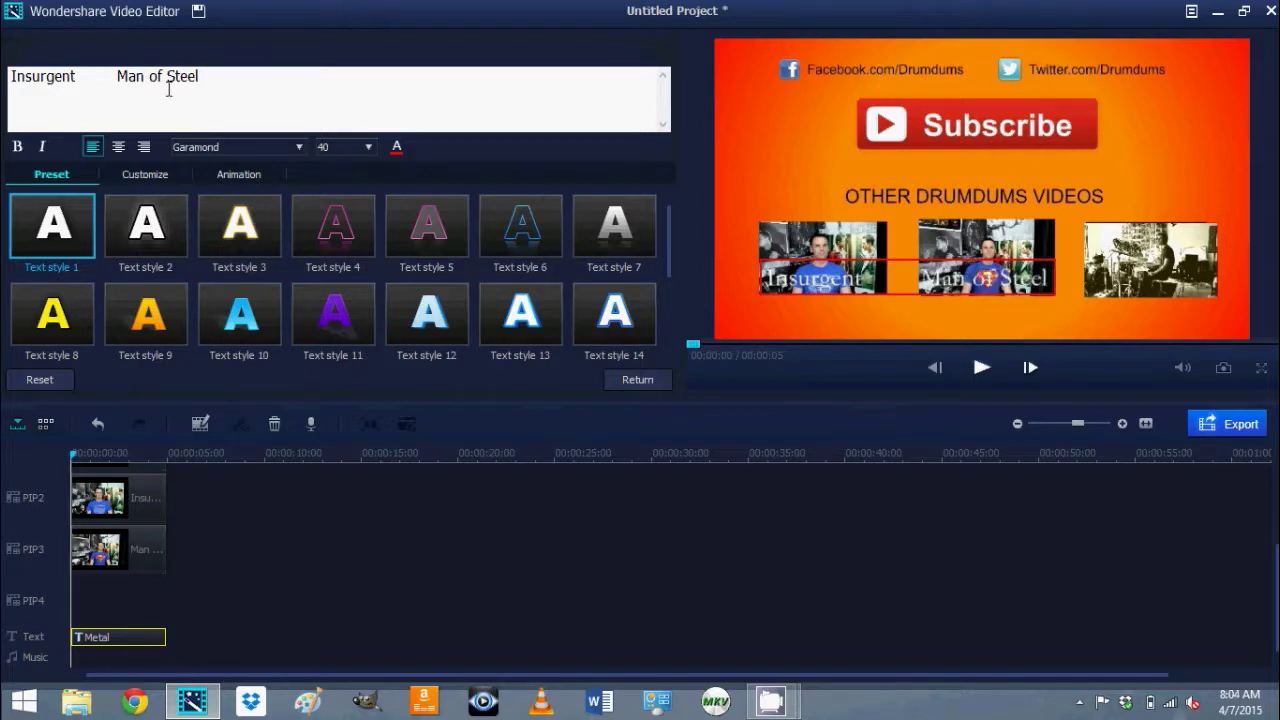
Add 'Drum Cover' after Man of Steel, replacing a tried 'Rocky IV', and preview the slate
{"action": "left_click", "coordinate": [213, 75]}
{"action": "type", "text": "Ro"}
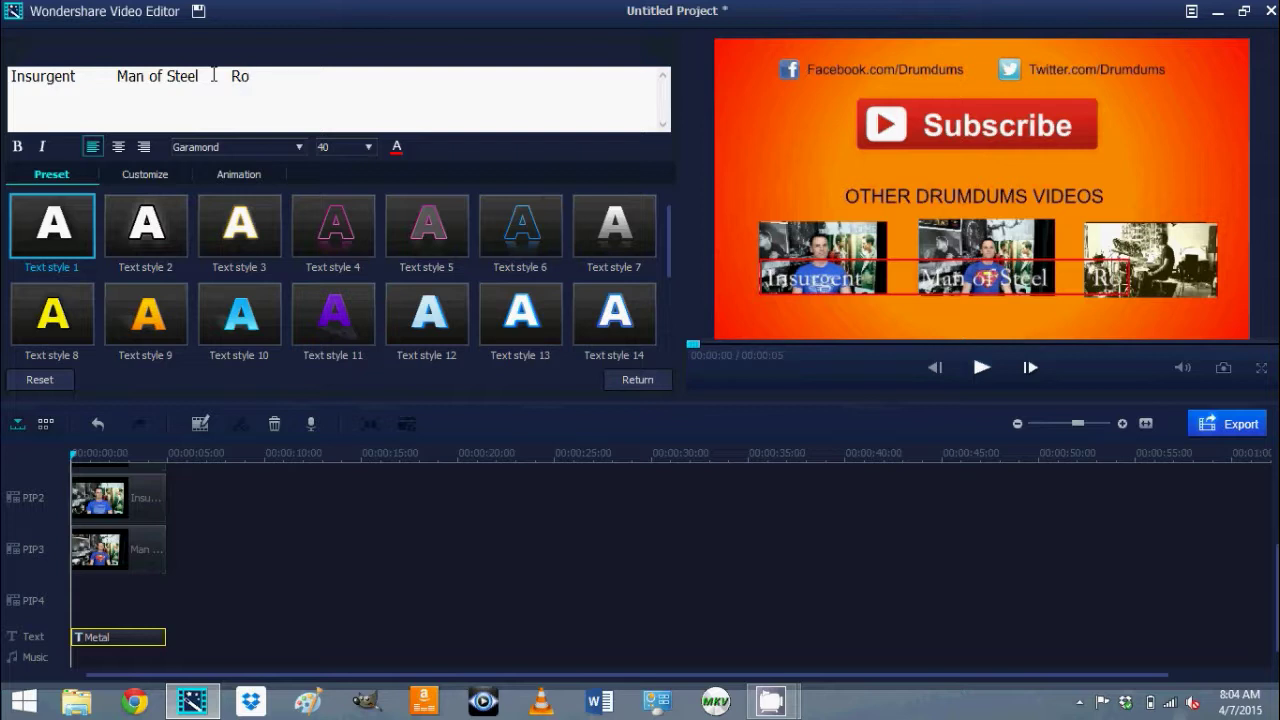
{"action": "type", "text": "cky "}
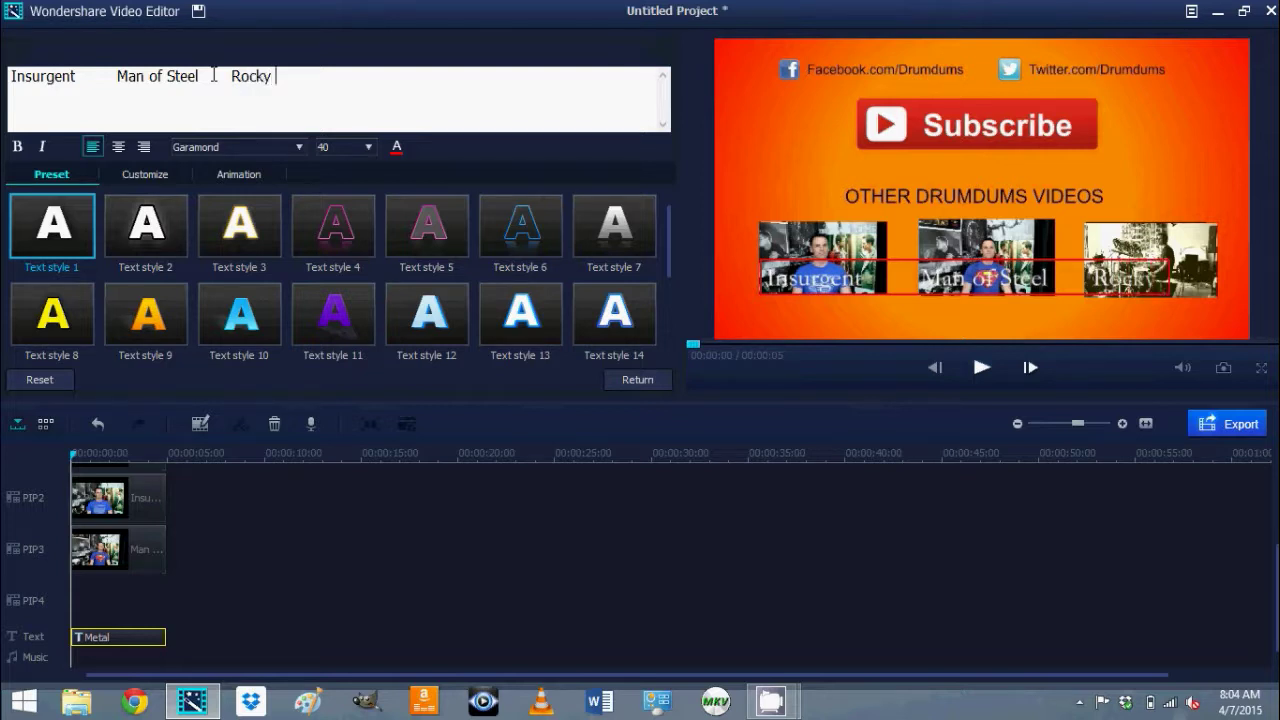
{"action": "type", "text": "IV"}
{"action": "key", "text": "BackSpace"}
{"action": "key", "text": "BackSpace"}
{"action": "key", "text": "BackSpace"}
{"action": "key", "text": "BackSpace"}
{"action": "key", "text": "BackSpace"}
{"action": "key", "text": "BackSpace"}
{"action": "key", "text": "BackSpace"}
{"action": "key", "text": "BackSpace"}
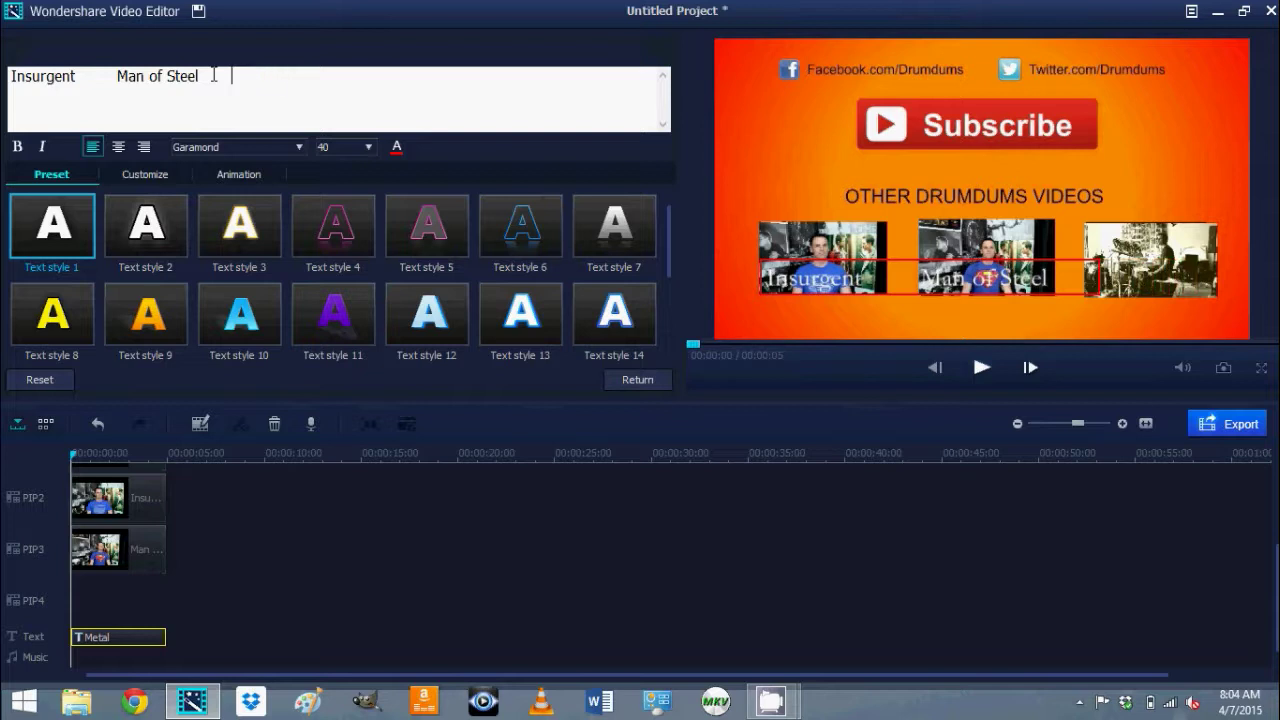
{"action": "type", "text": "Drum"}
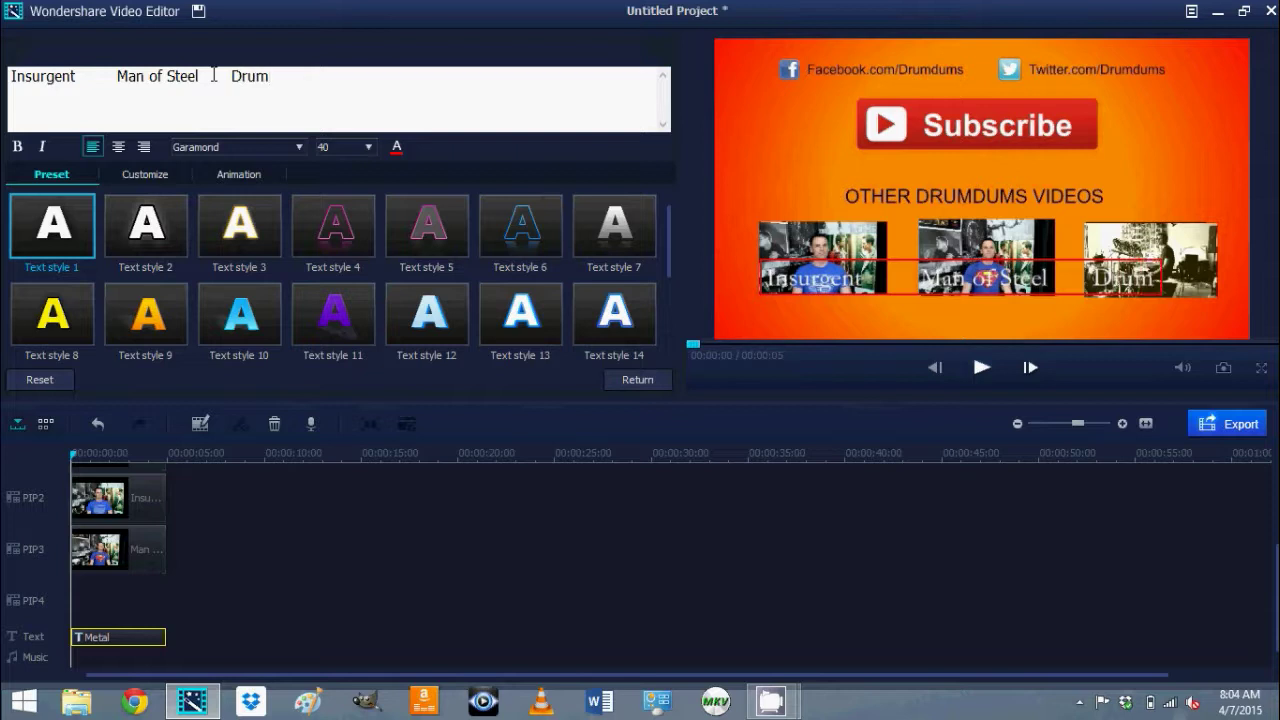
{"action": "type", "text": " Cover"}
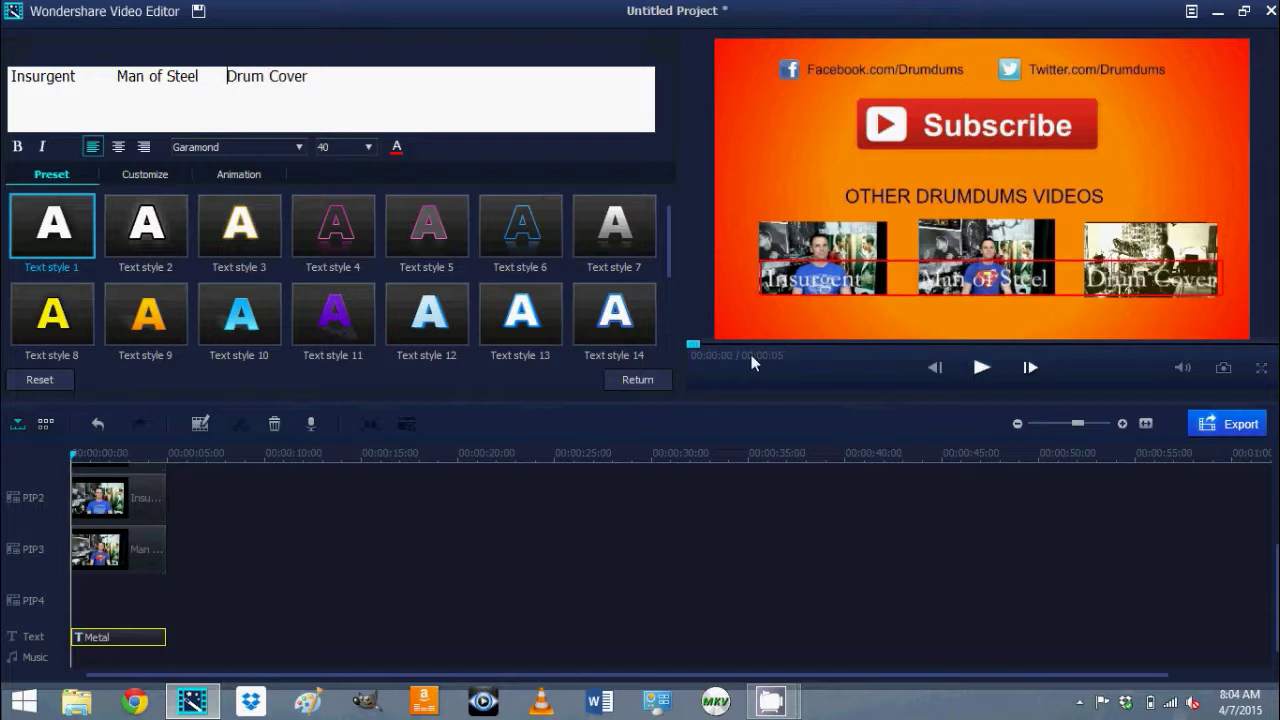
{"action": "left_click", "coordinate": [983, 368]}
Set the titles to No Animation
{"action": "left_click", "coordinate": [214, 174]}
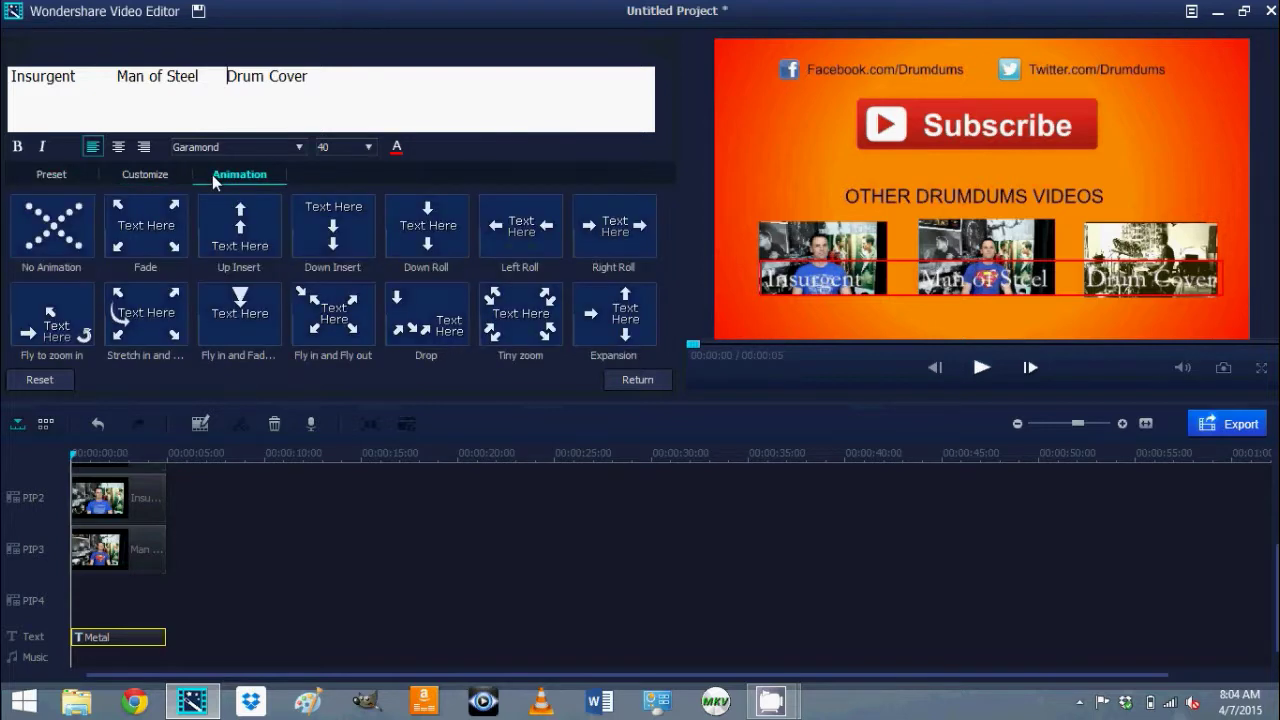
{"action": "left_click", "coordinate": [40, 246]}
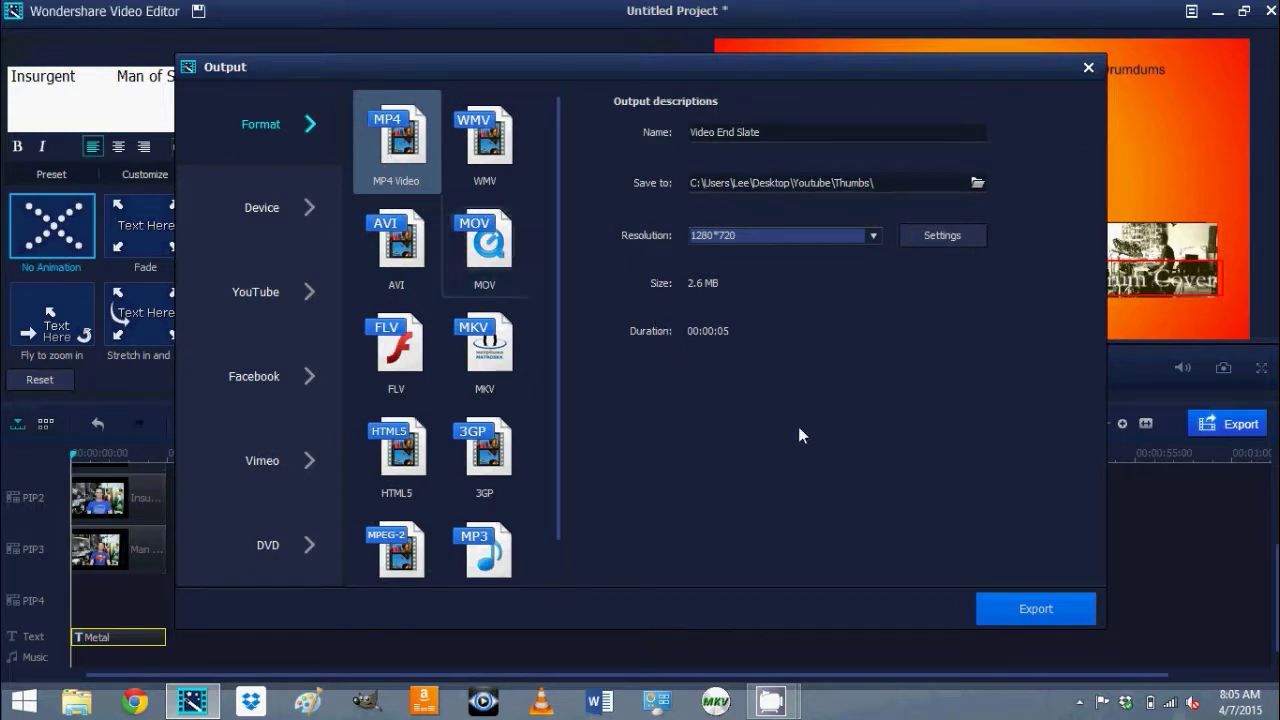
Export the slate as an MP4 named 'Video End Slate 2' into the Thumbs folder
{"action": "left_click", "coordinate": [773, 131]}
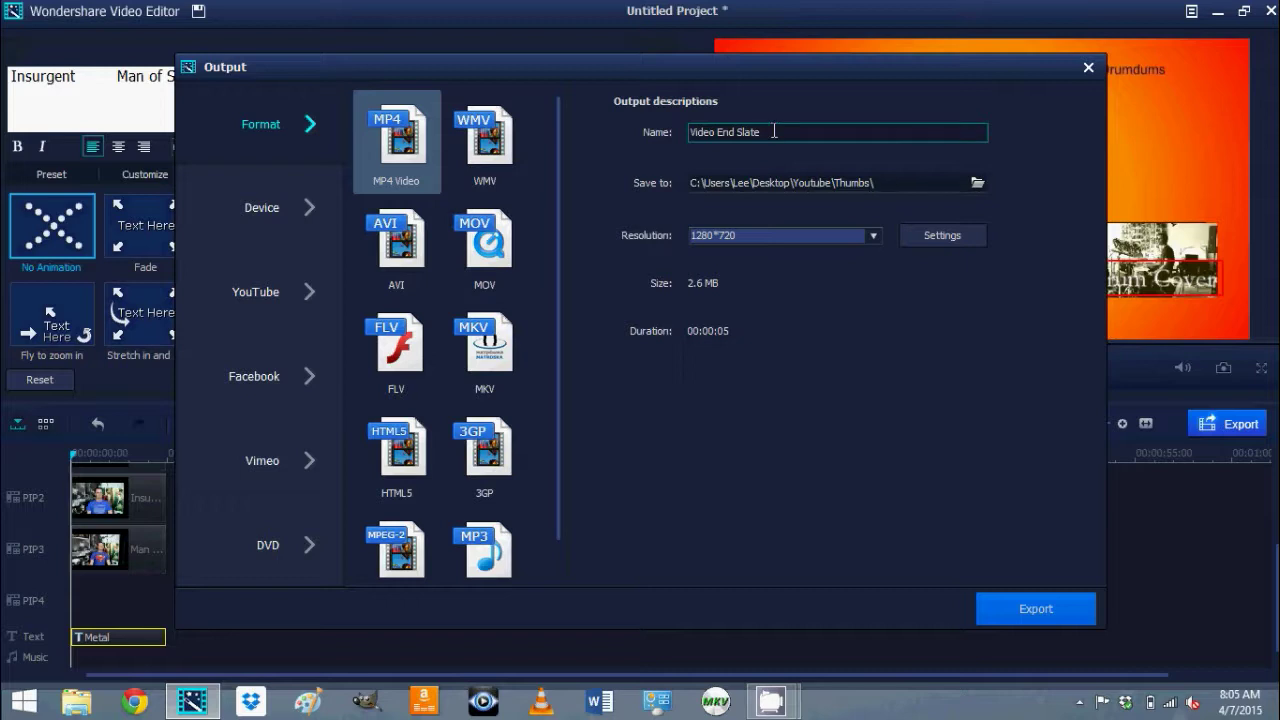
{"action": "type", "text": "2"}
{"action": "left_click", "coordinate": [895, 182]}
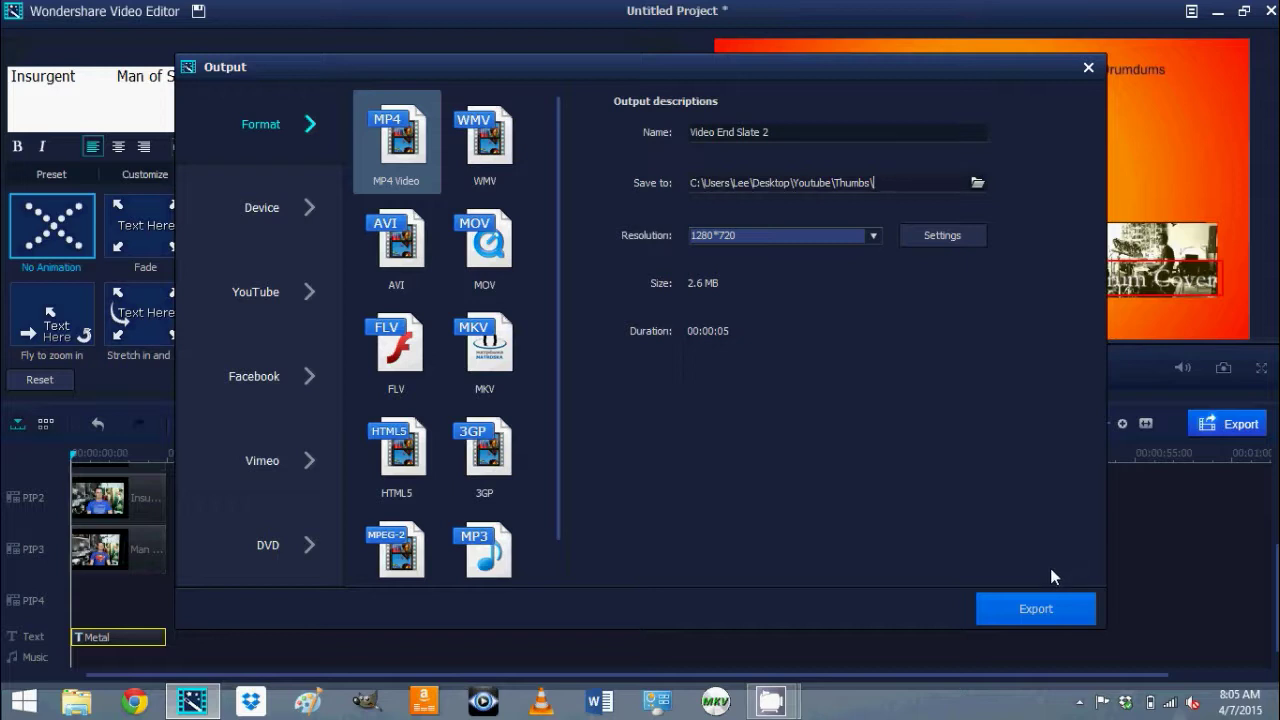
{"action": "left_click", "coordinate": [1028, 608]}
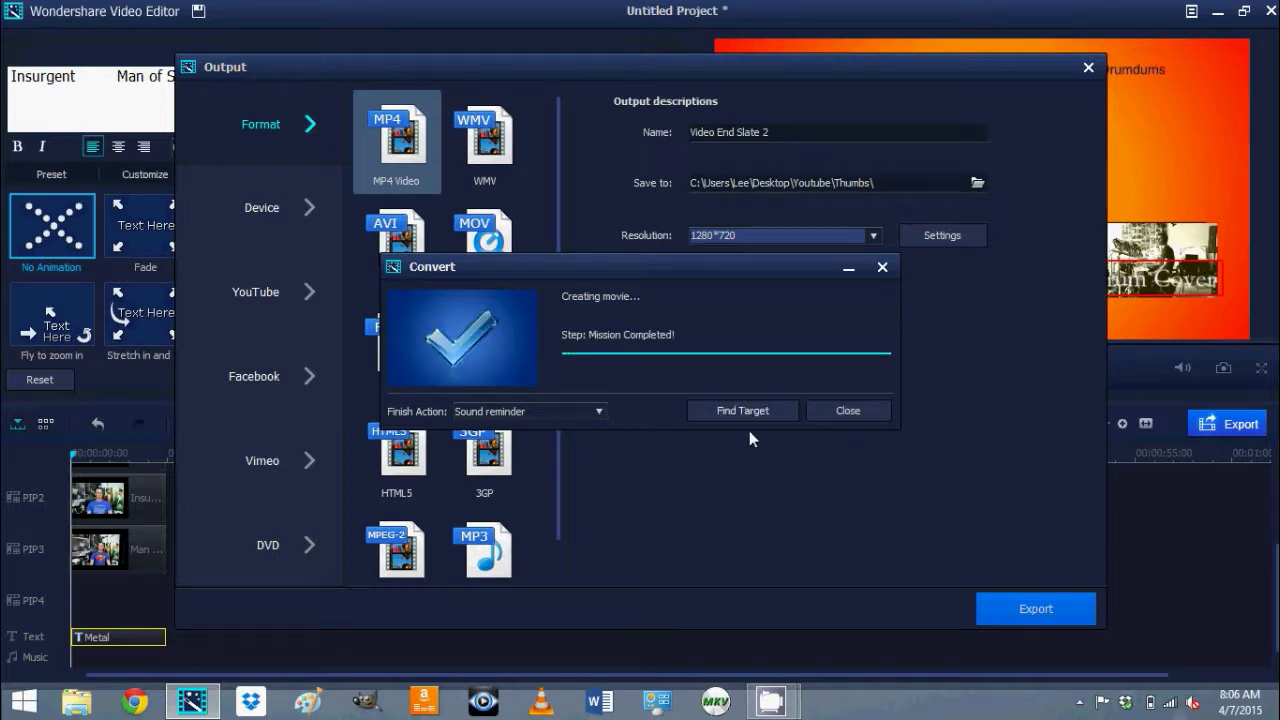
{"action": "left_click", "coordinate": [740, 411]}
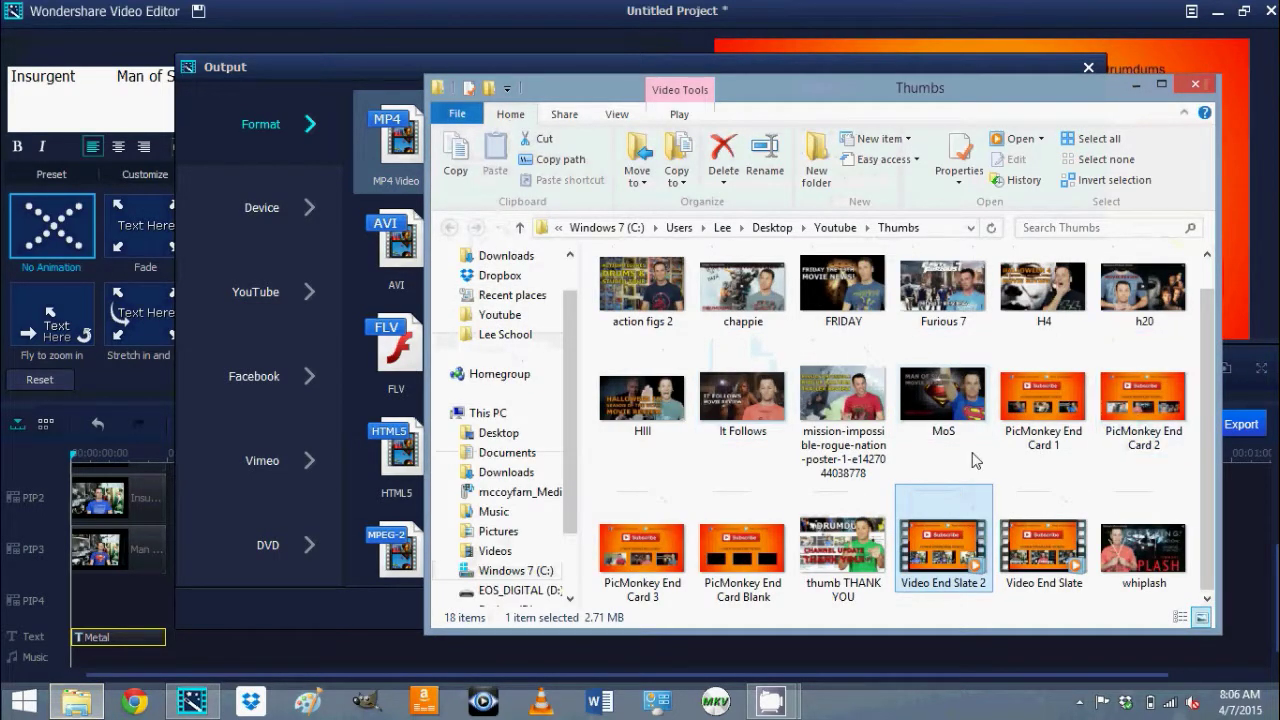
Play Video End Slate 2 from the Thumbs folder, then close the player
{"action": "double_click", "coordinate": [958, 543]}
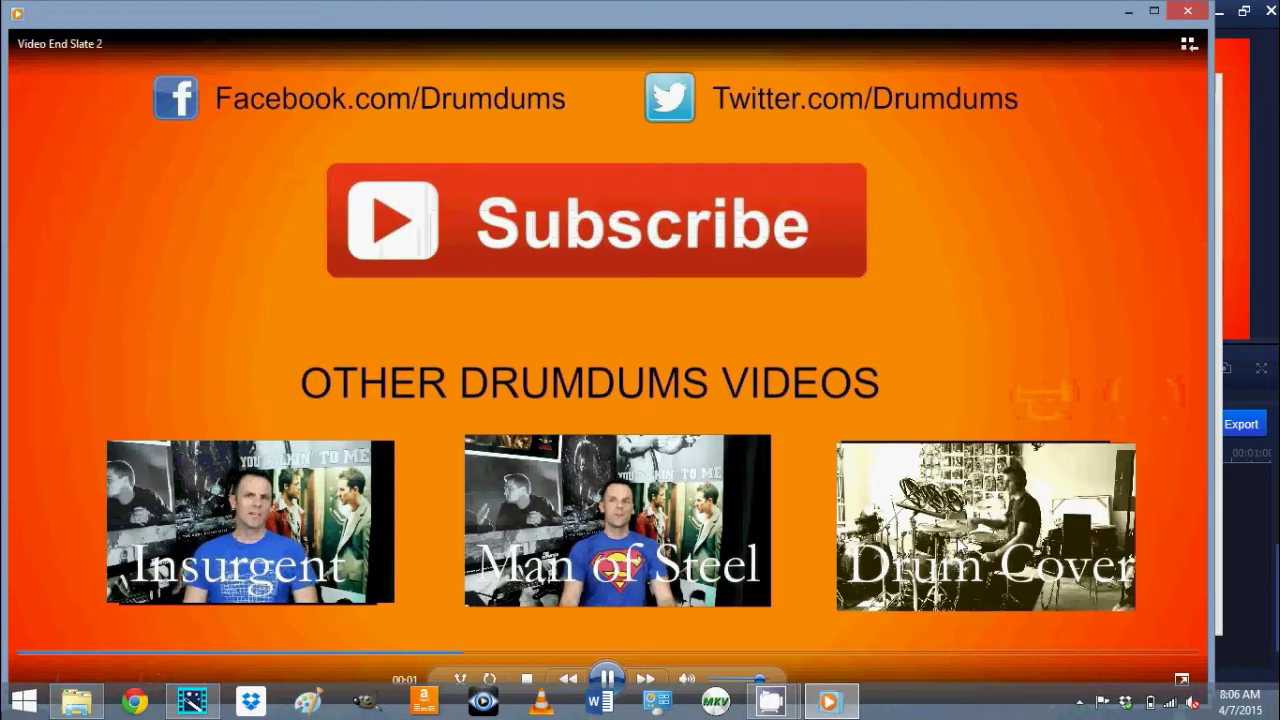
{"action": "left_click", "coordinate": [1187, 10]}
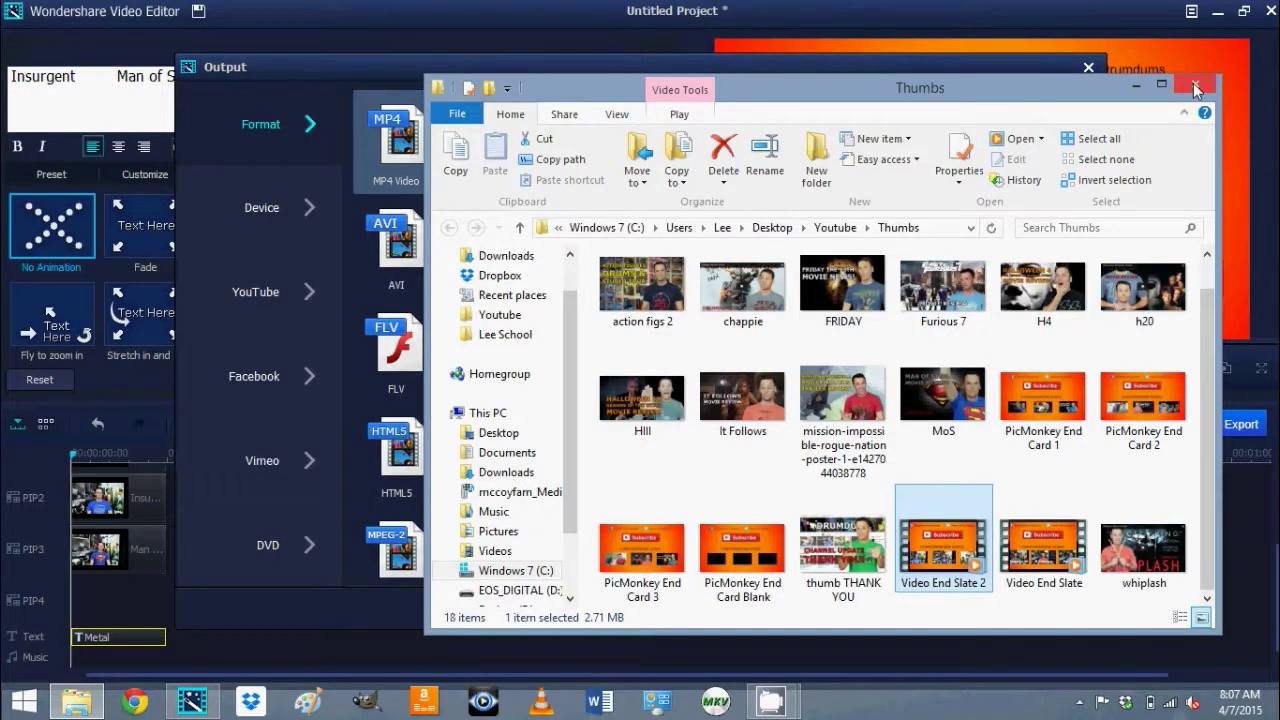